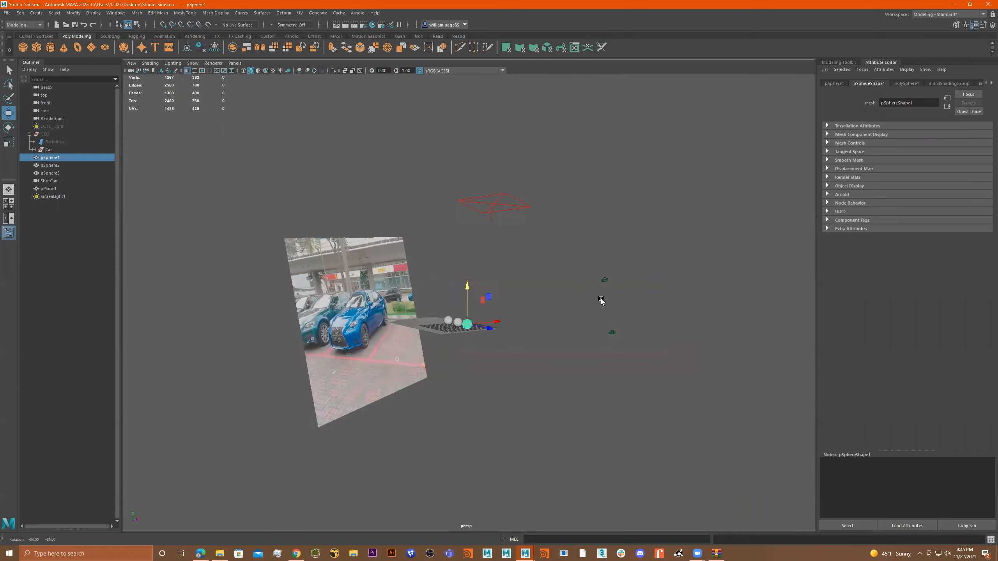
Assign a new aiStandardSurface material to the nearest sphere, pSphere1, and name the material sphere1.
scroll(439, 353, "up", 5)
scroll(452, 346, "up", 3)
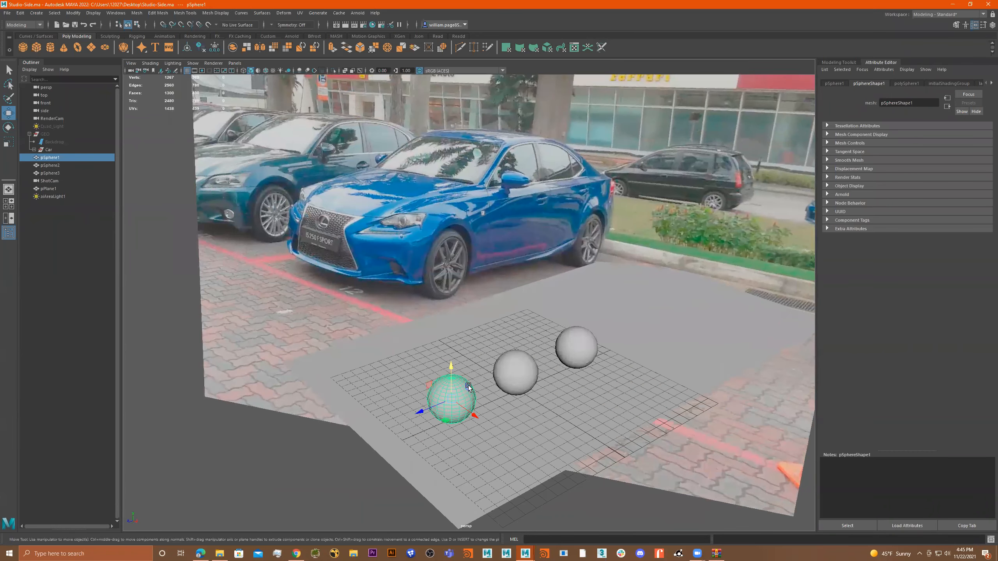
right_click_drag(464, 339, 479, 539)
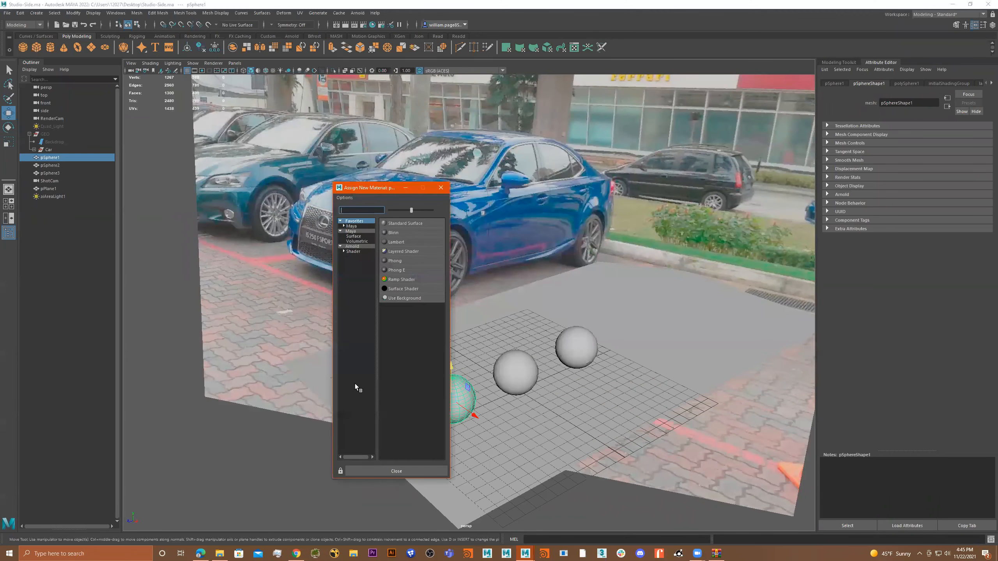
left_click(370, 247)
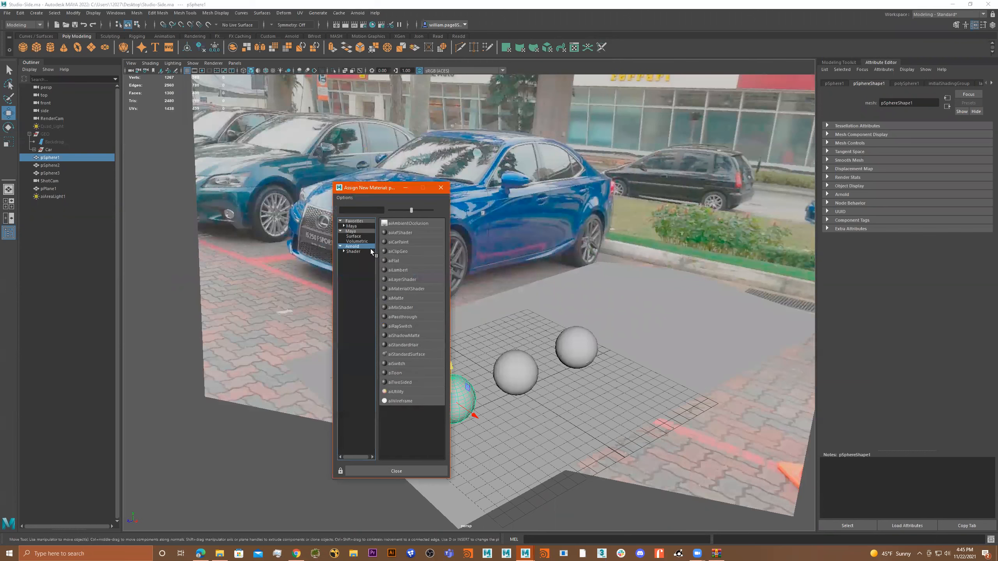
left_click(418, 354)
double_click(928, 102)
type("sh")
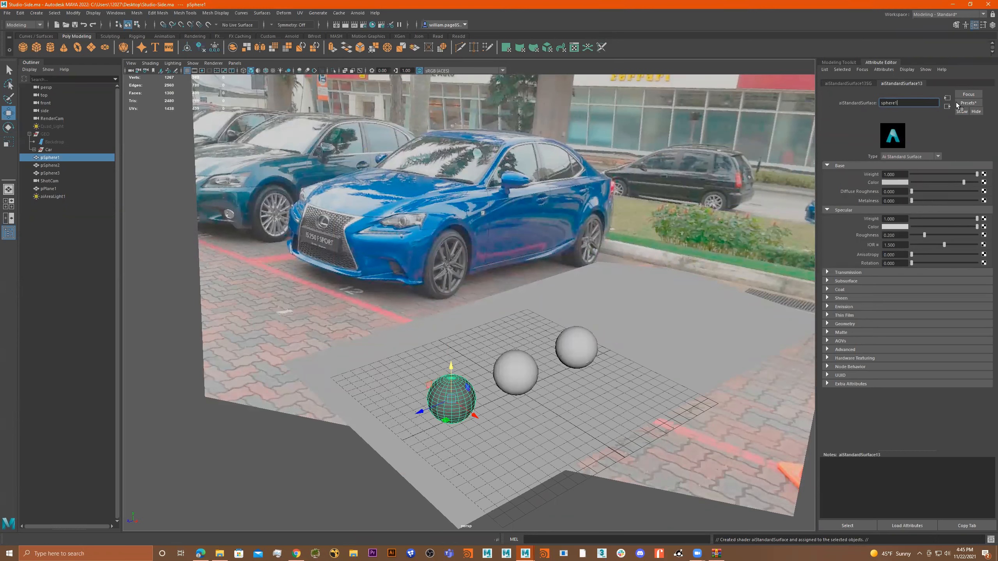
Apply the Balloon preset to the sphere1 material with a 90% blend.
left_click(968, 103)
mouse_move(923, 126)
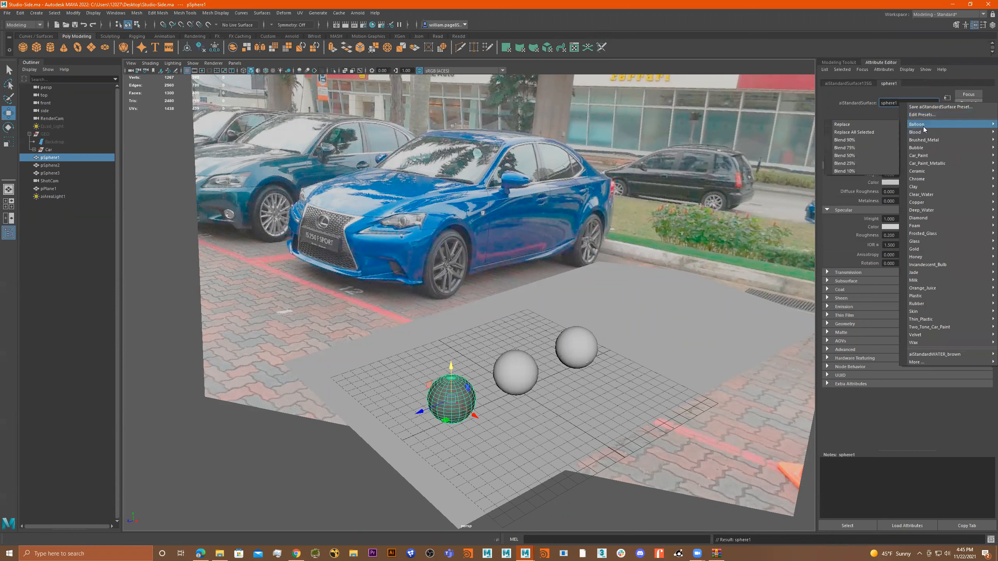
left_click(875, 124)
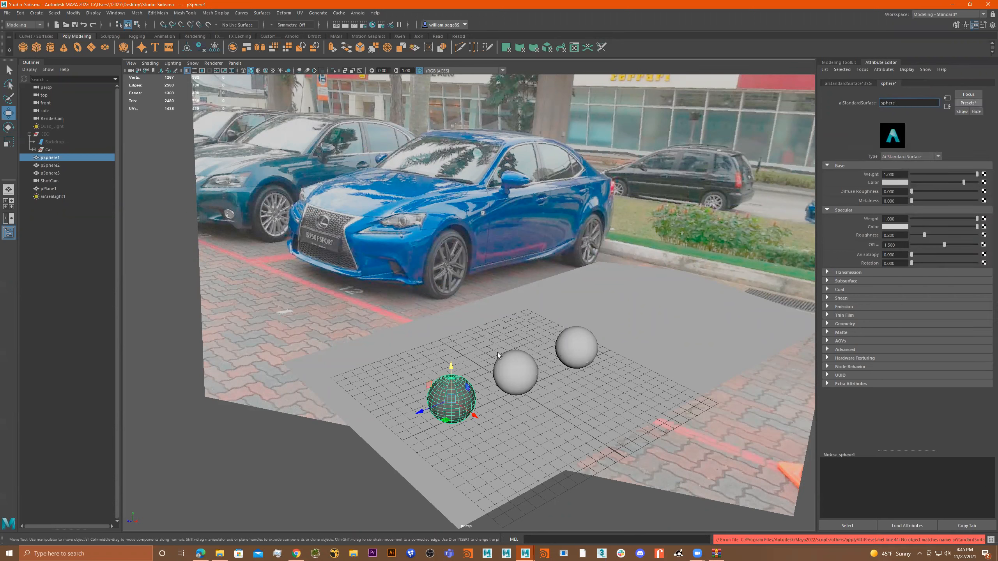
left_click(967, 103)
mouse_move(938, 124)
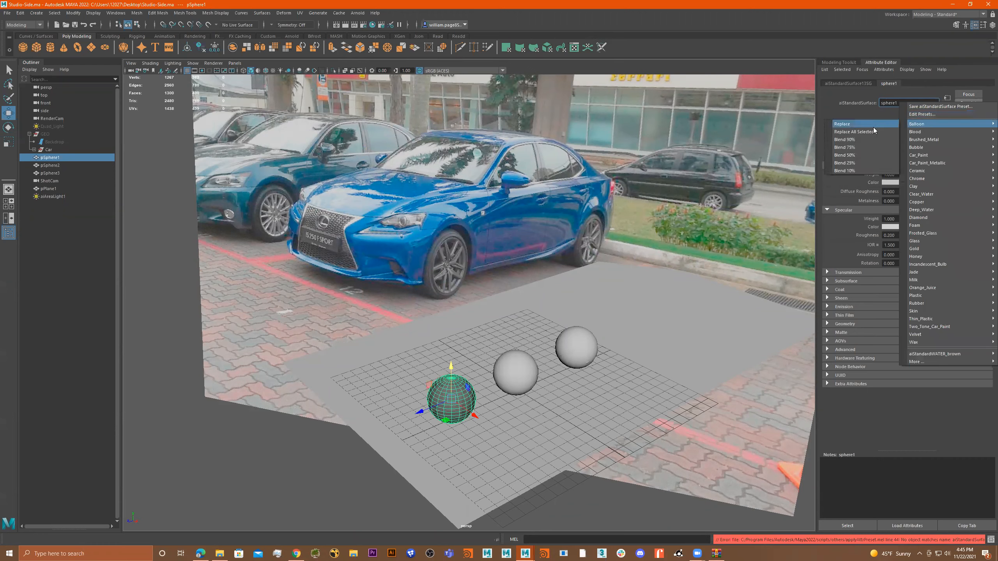
left_click(858, 140)
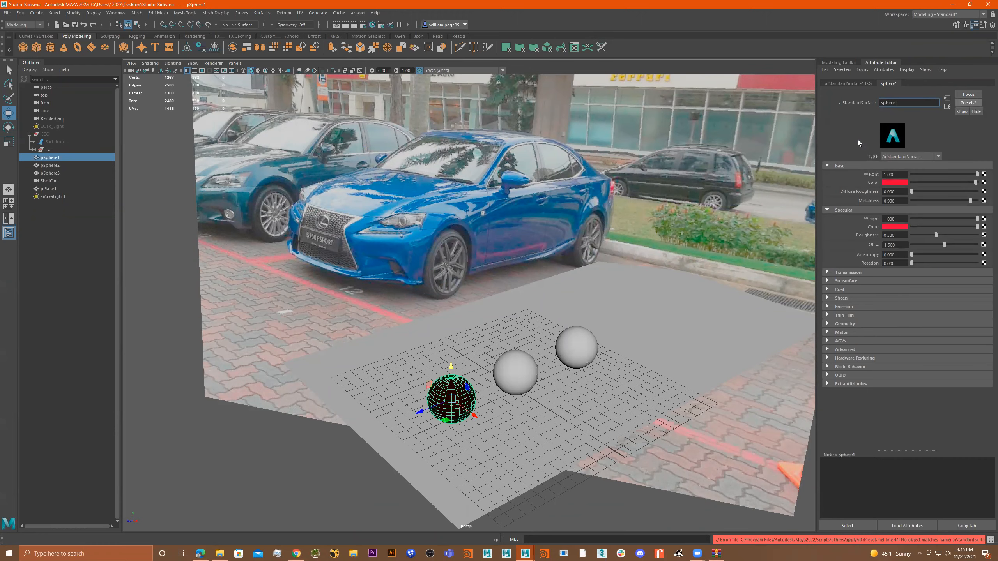
Assign a new aiStandardSurface material to the middle sphere, pSphere2, and name the material sphere2.
left_click(522, 370)
right_click_drag(516, 338, 534, 542)
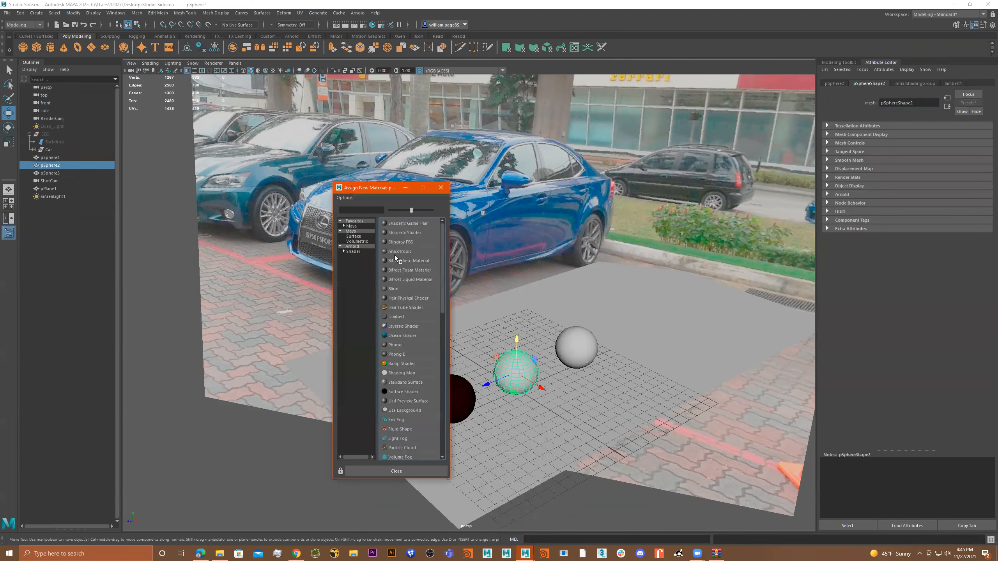
left_click(353, 245)
left_click(420, 355)
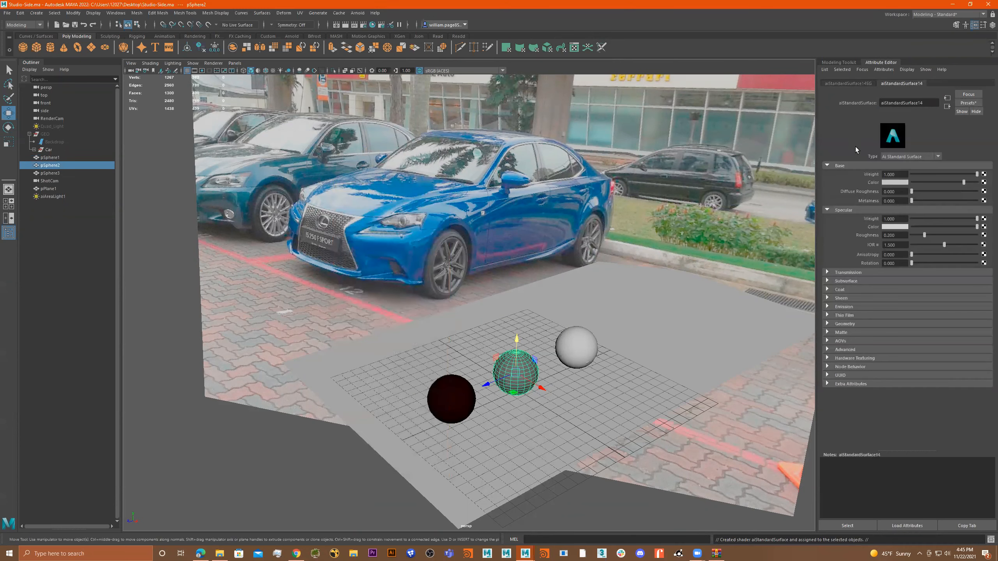
type("sh")
type("here2")
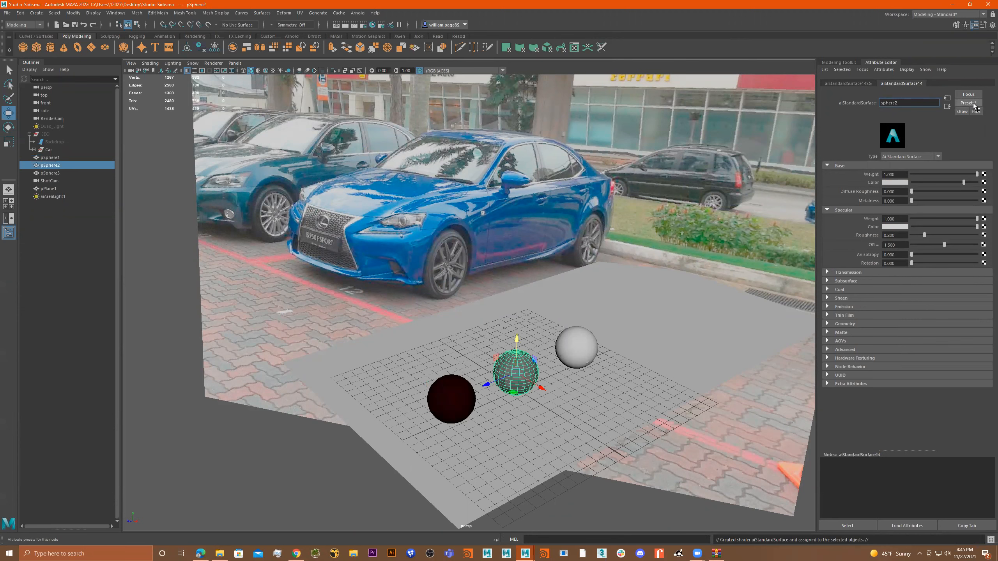
Try to replace the sphere2 material's attributes with the Chrome preset.
left_click(967, 102)
mouse_move(930, 204)
mouse_move(919, 180)
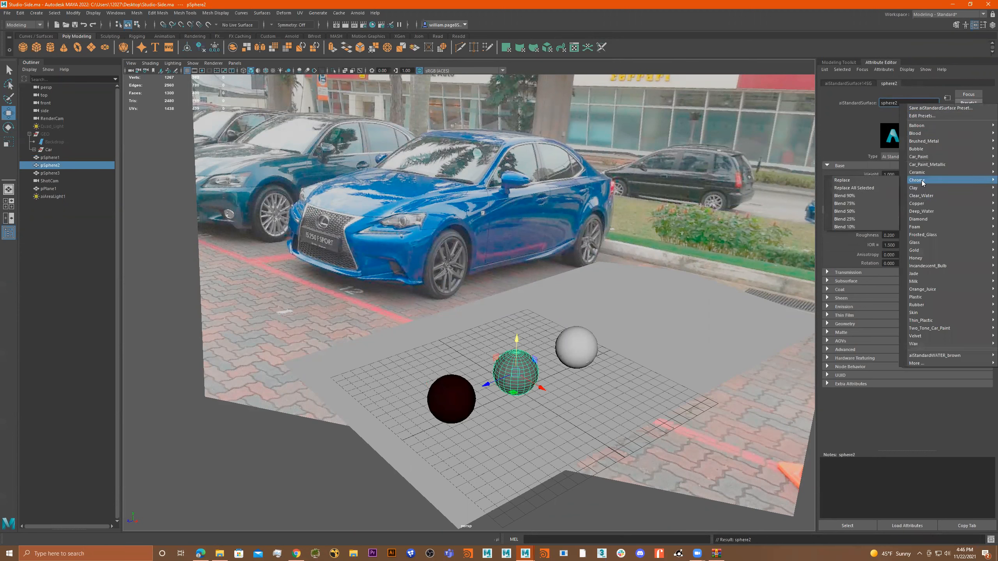
left_click(873, 182)
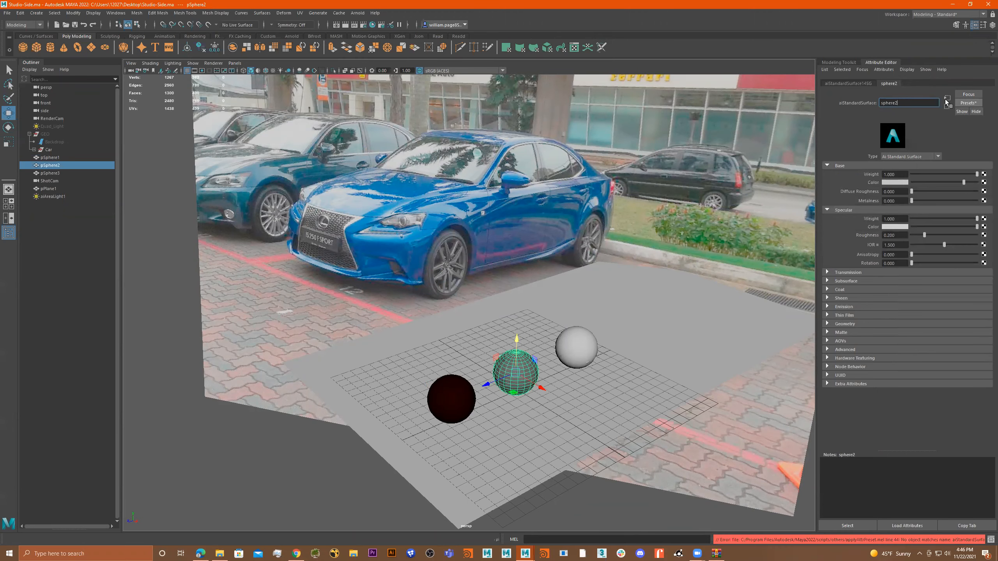
left_click(963, 103)
left_click(954, 106)
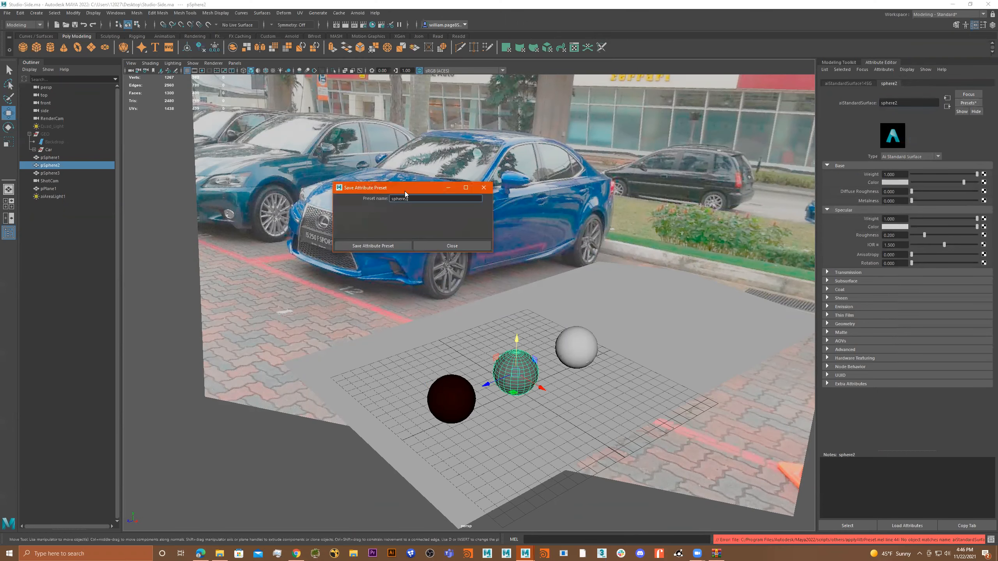
left_click(483, 188)
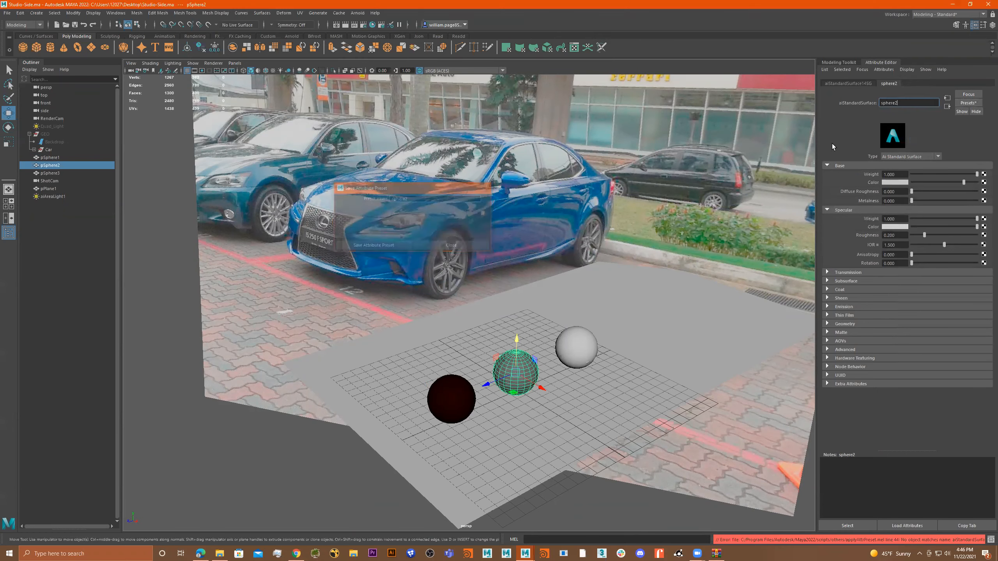
Apply the Chrome preset to the sphere2 material with Replace All Selected, and again with a 90% blend.
left_click(968, 103)
mouse_move(912, 178)
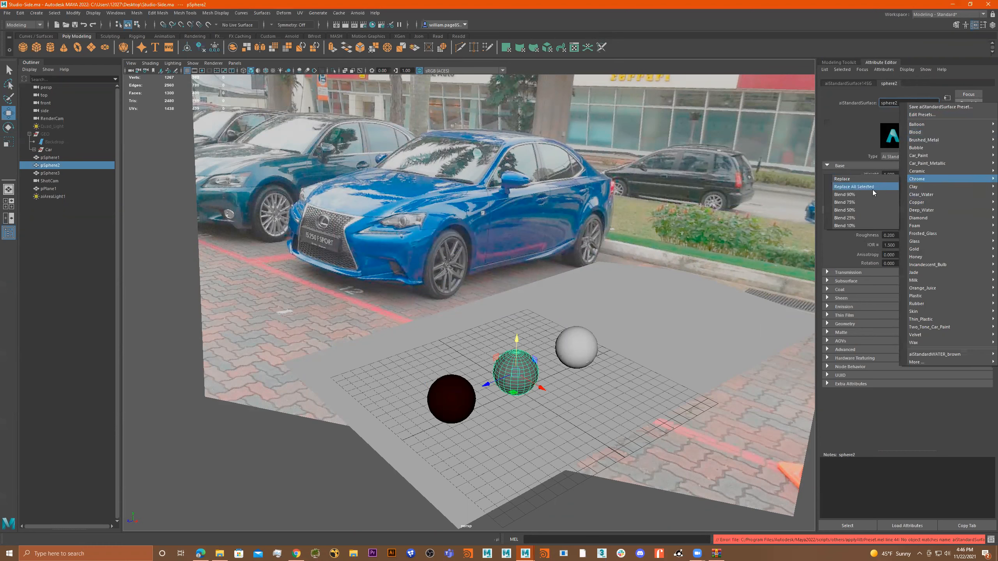
left_click(872, 188)
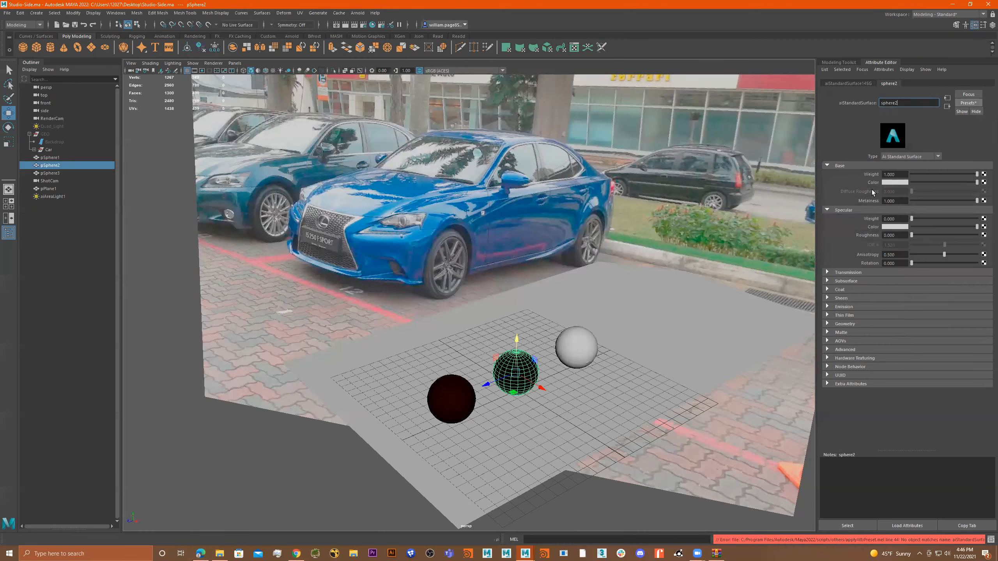
left_click(968, 102)
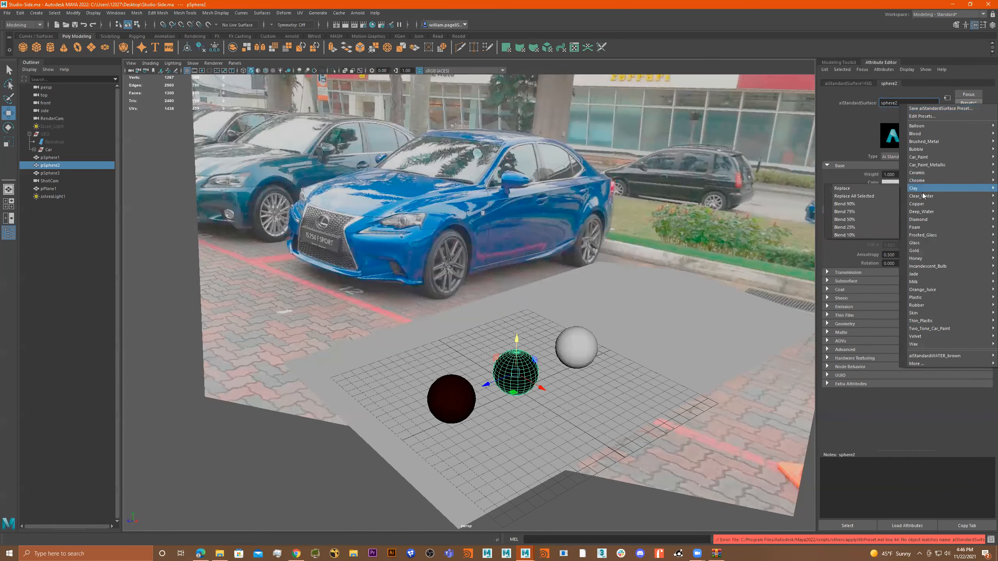
mouse_move(928, 201)
mouse_move(928, 180)
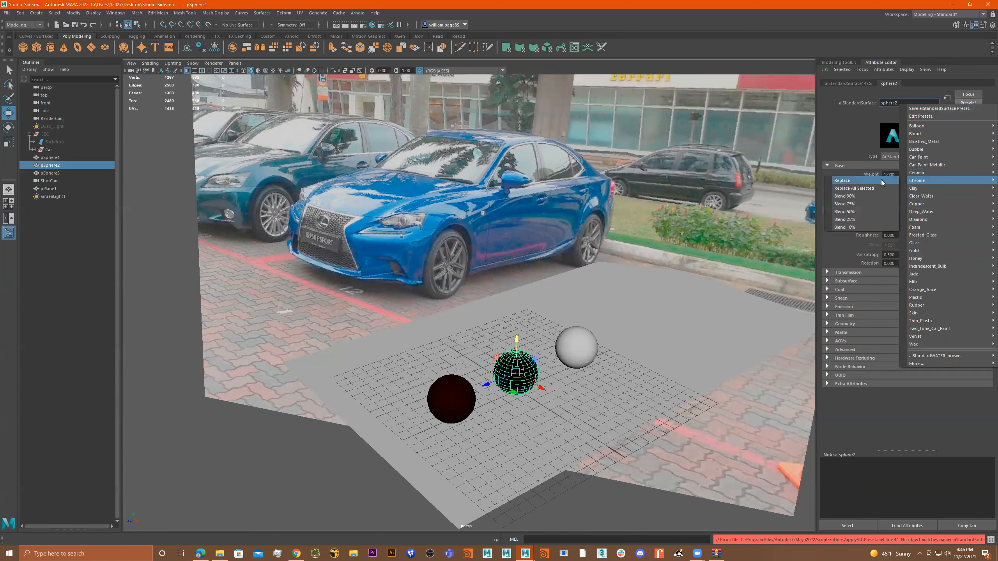
left_click(868, 196)
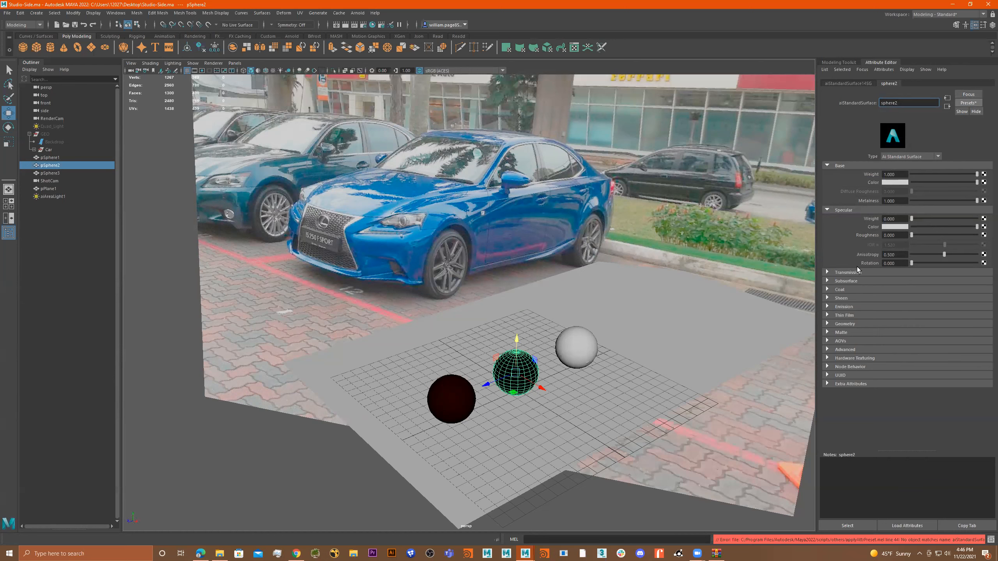
Replace the sphere2 material's attributes with the Copper preset.
left_click(968, 103)
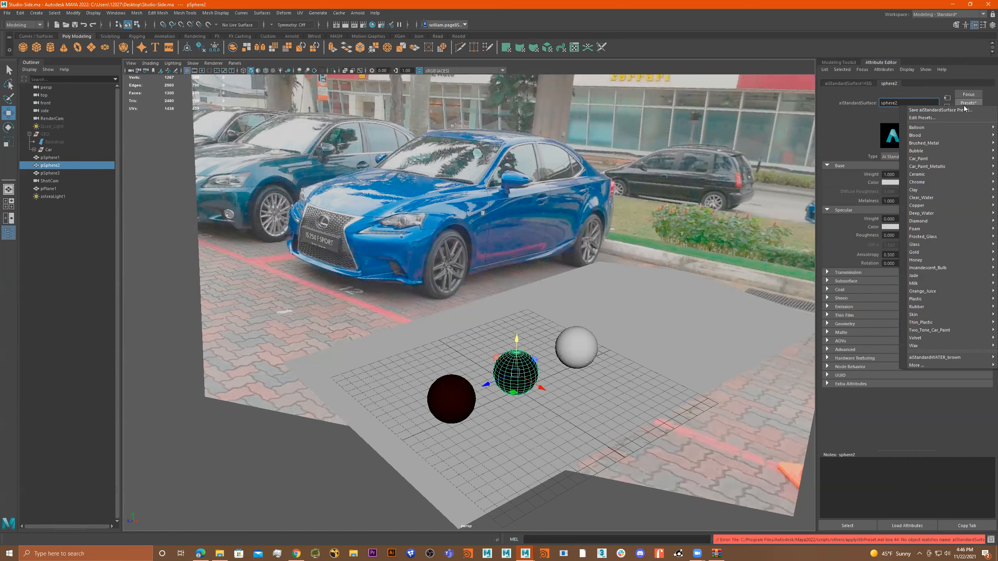
mouse_move(928, 206)
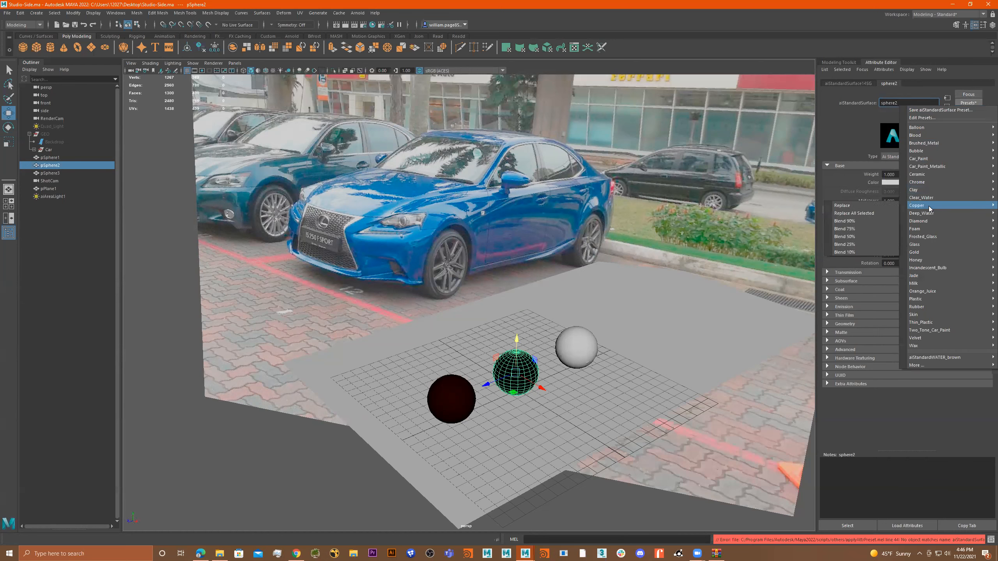
left_click(877, 205)
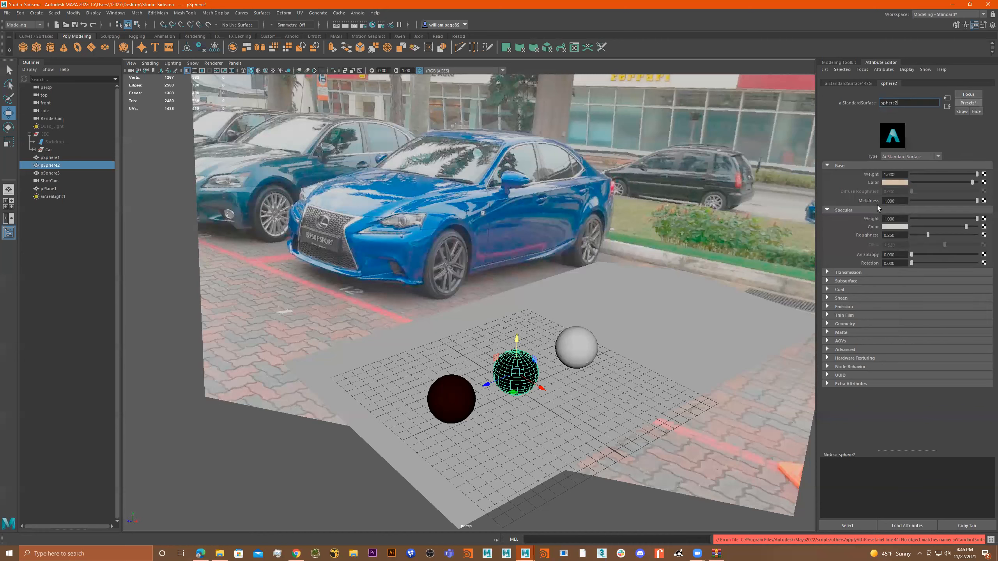
Assign a new aiStandardSurface material to the farthest sphere, pSphere3, and name the material sphere3.
left_click(572, 349)
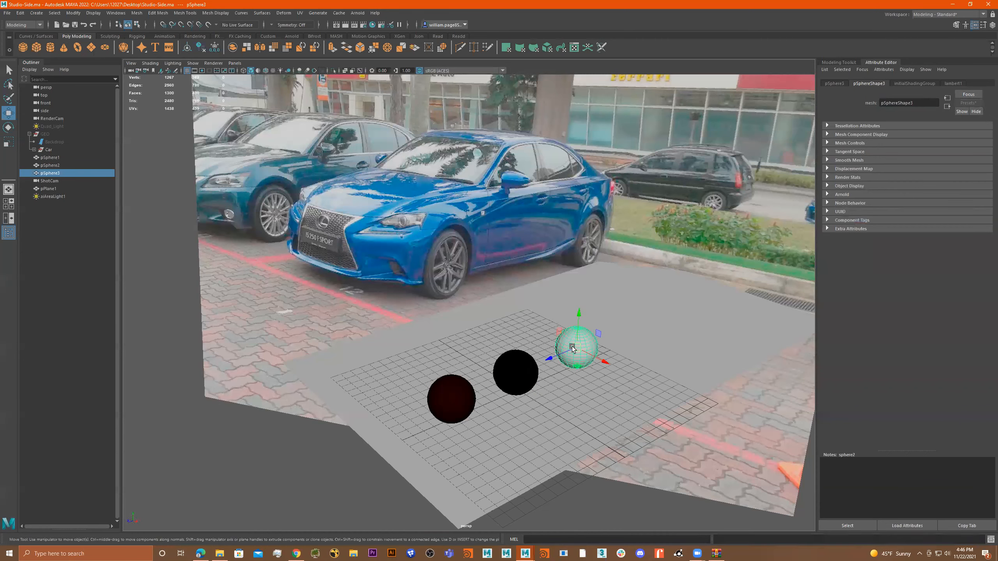
right_click(582, 341)
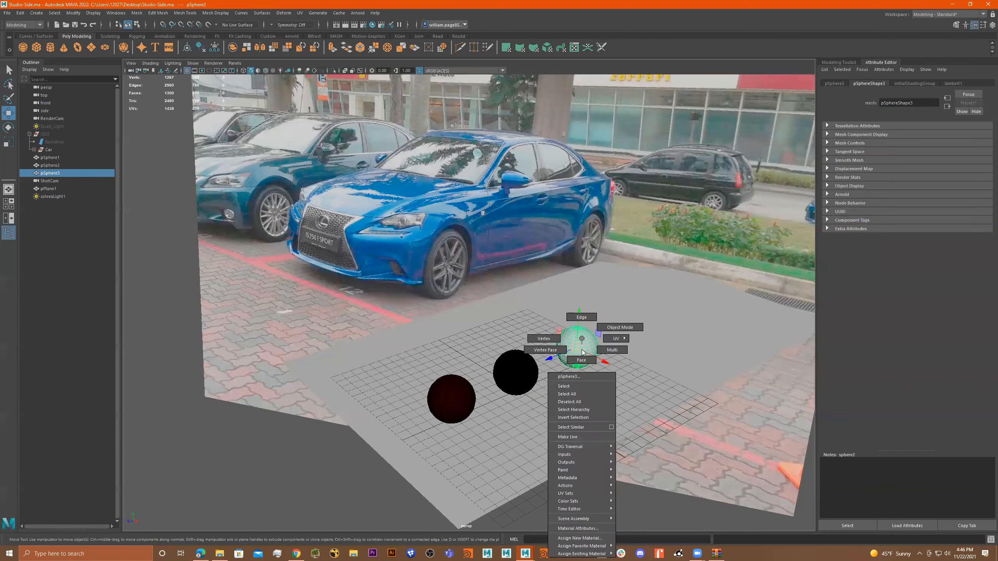
left_click(580, 539)
left_click(355, 247)
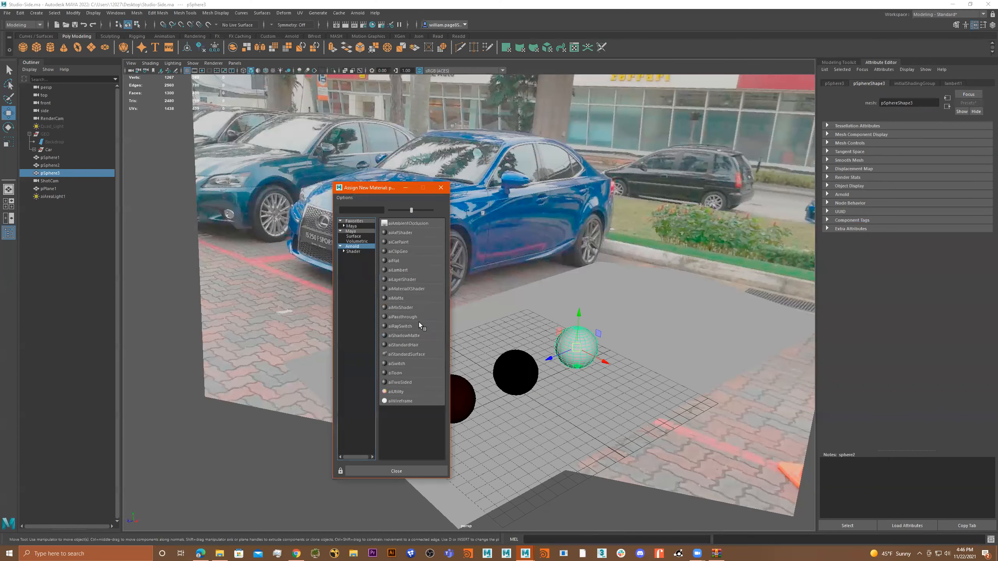
left_click(418, 353)
left_click_drag(928, 103, 731, 85)
type("sph")
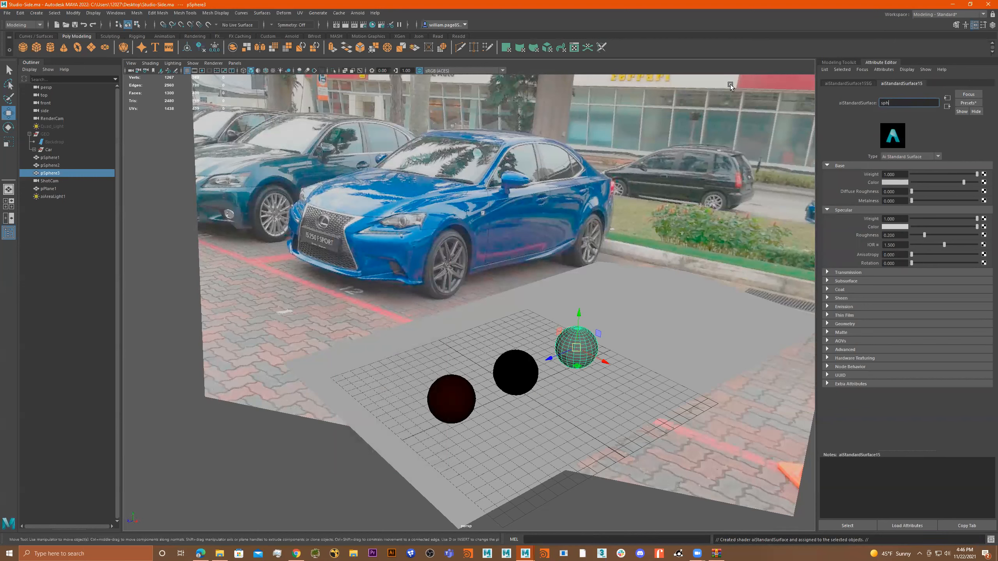
type("ere3")
key("Return")
Apply the Honey preset to the sphere3 material using Replace All Selected.
left_click(968, 102)
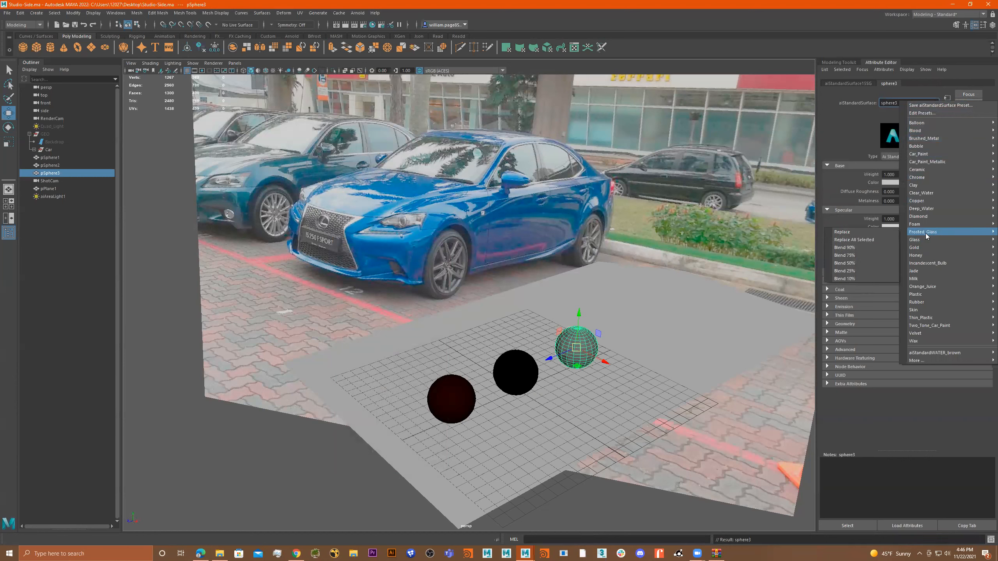
mouse_move(932, 255)
left_click(894, 255)
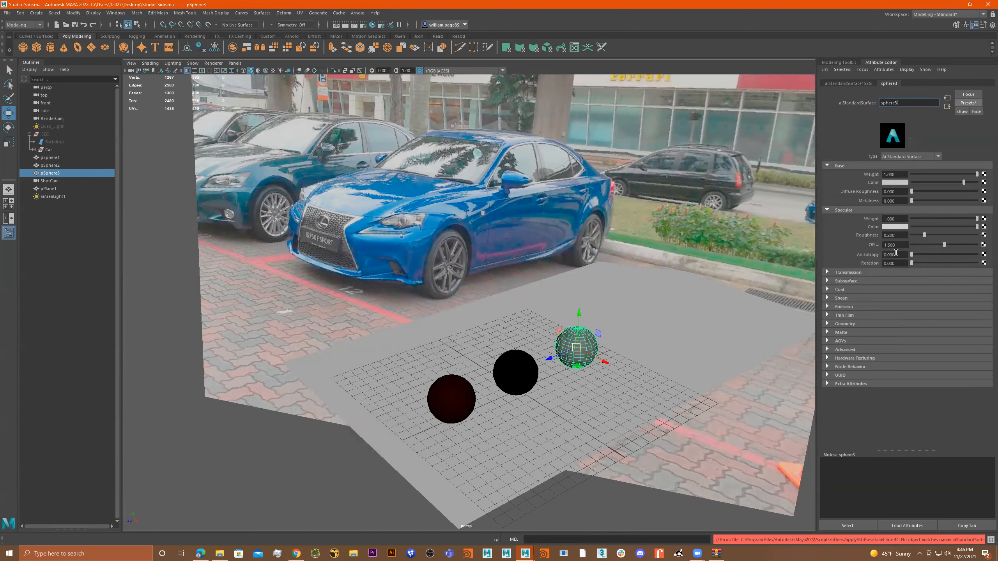
left_click(967, 103)
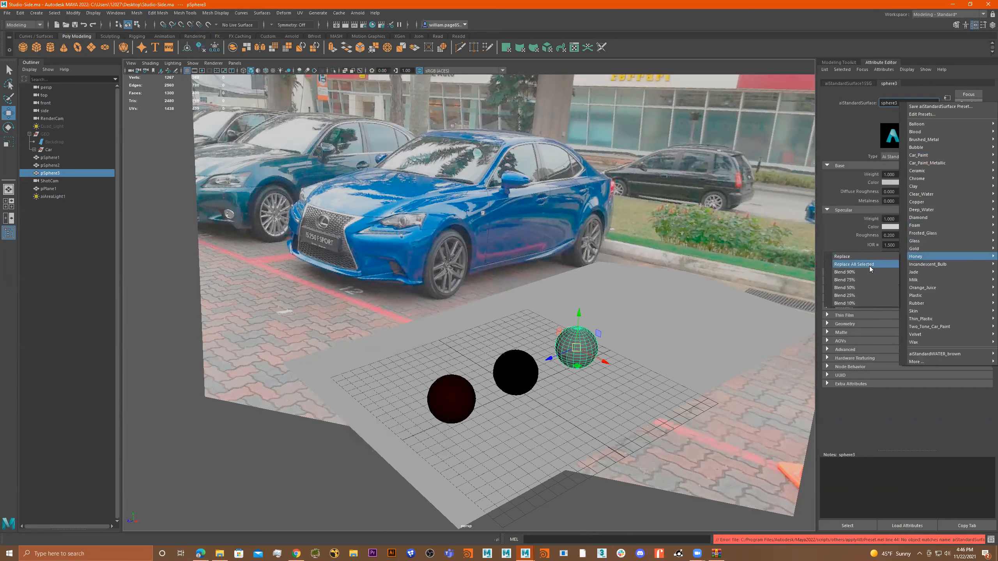
left_click(868, 266)
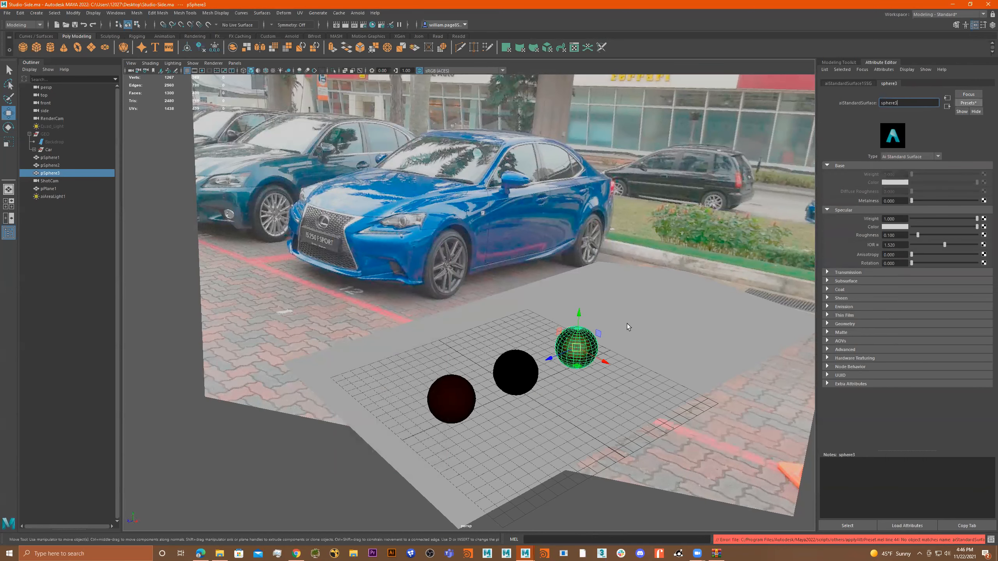
Assign a new Arnold aiShadowMatte material to the ground plane, pPlane1, searching the Arnold materials for "shado".
left_click(675, 315)
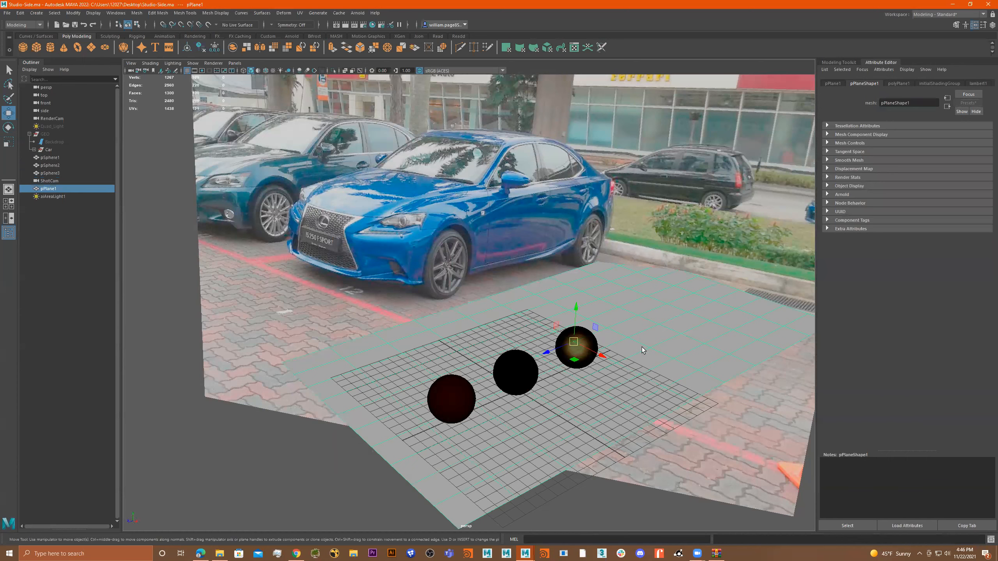
right_click(638, 297)
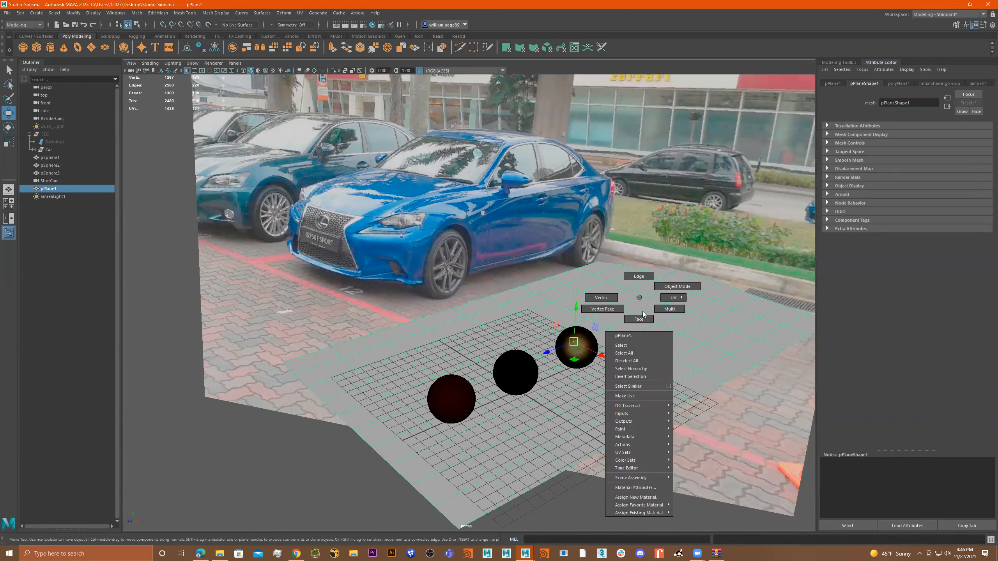
left_click(639, 505)
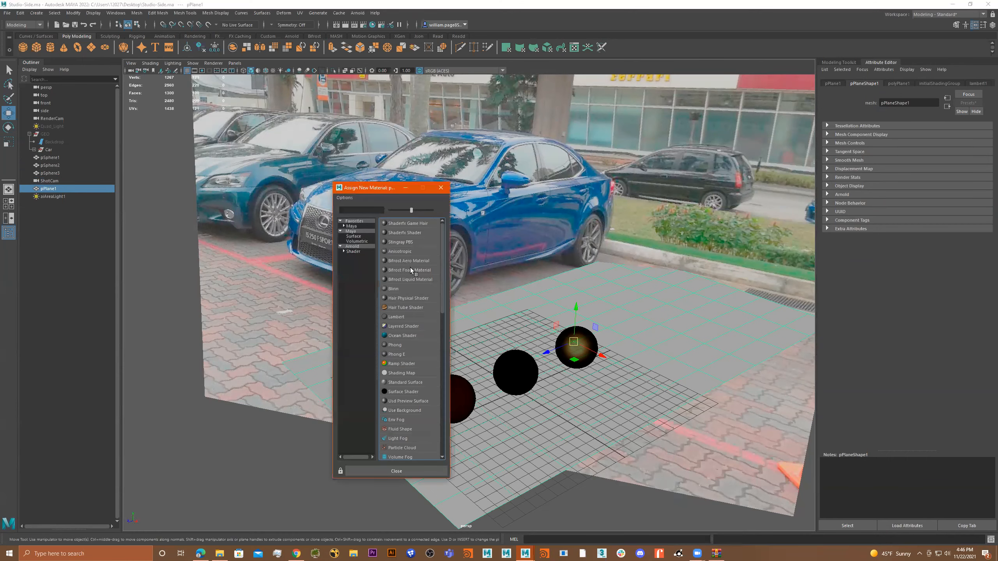
left_click(358, 247)
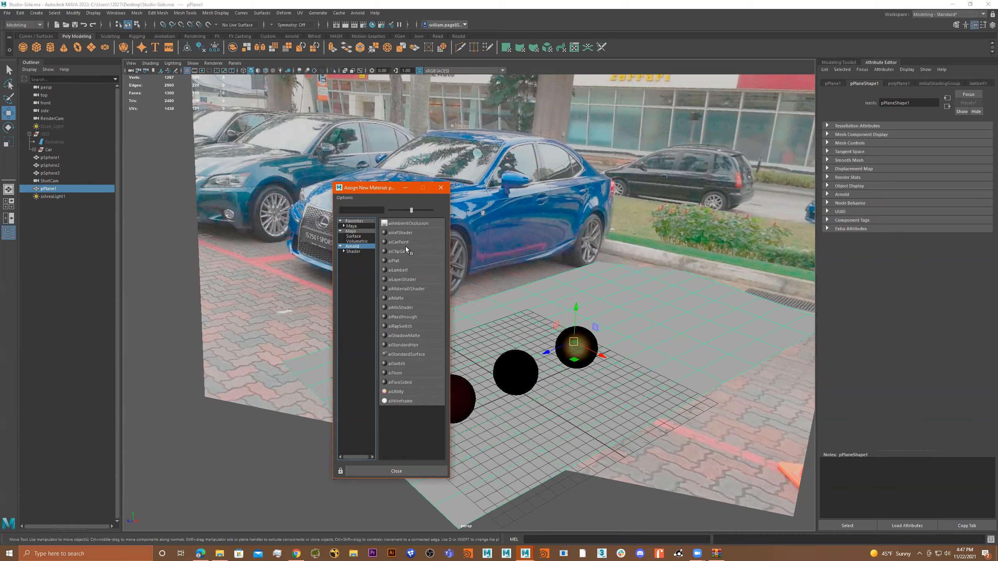
left_click(369, 210)
type("sha")
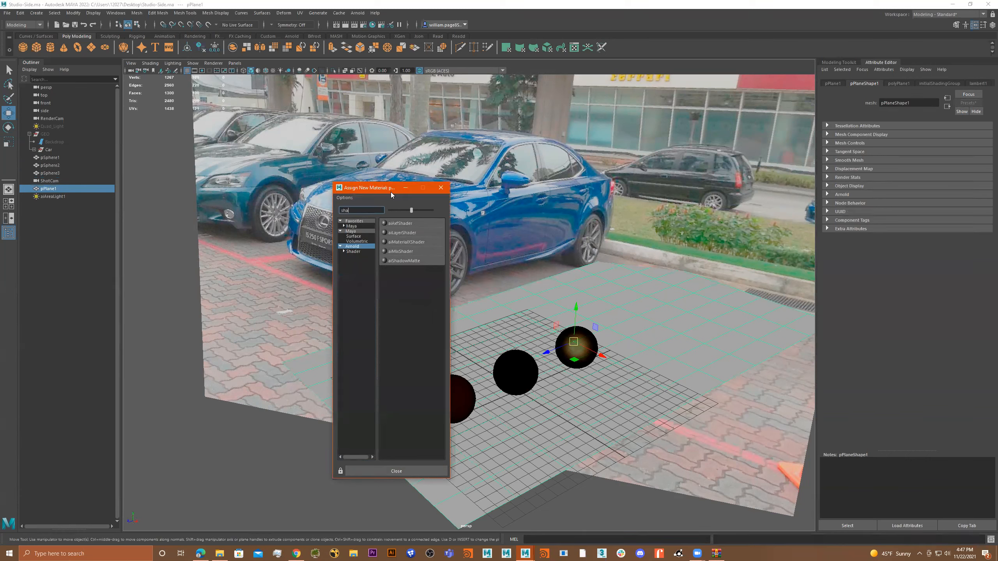
type("do")
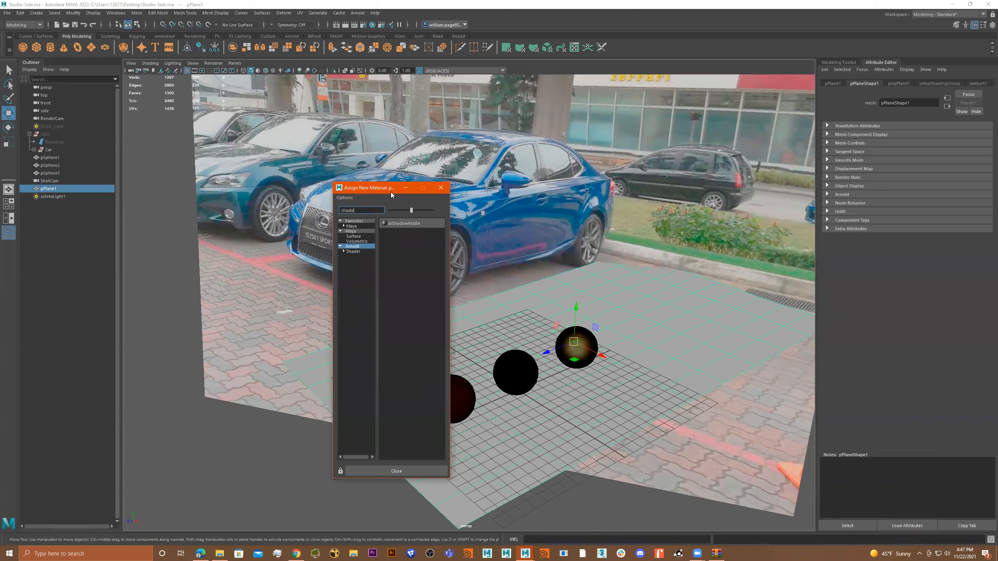
left_click(403, 223)
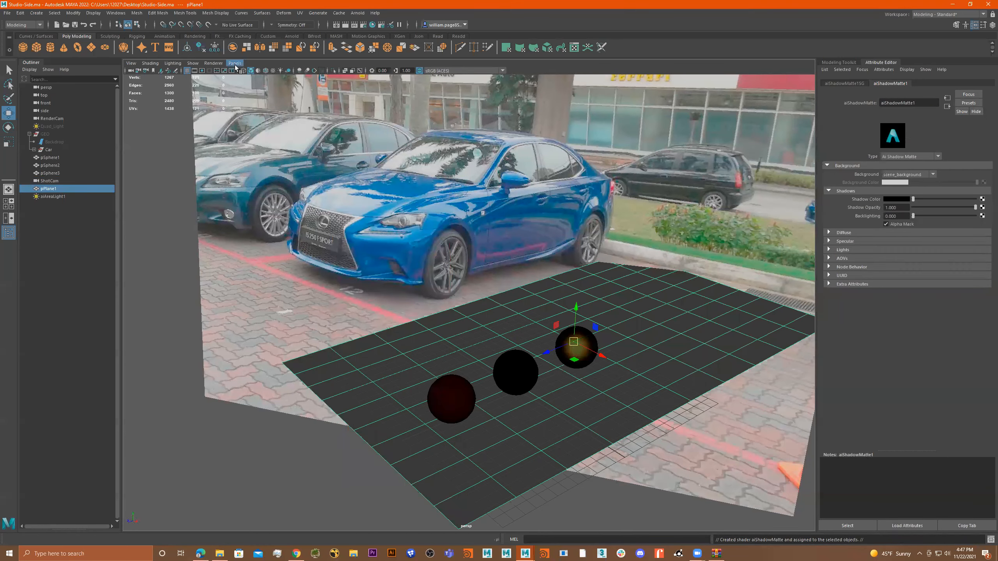
Render the ShotCam view in the Arnold RenderView and inspect the three spheres beside the blue car.
left_click(357, 12)
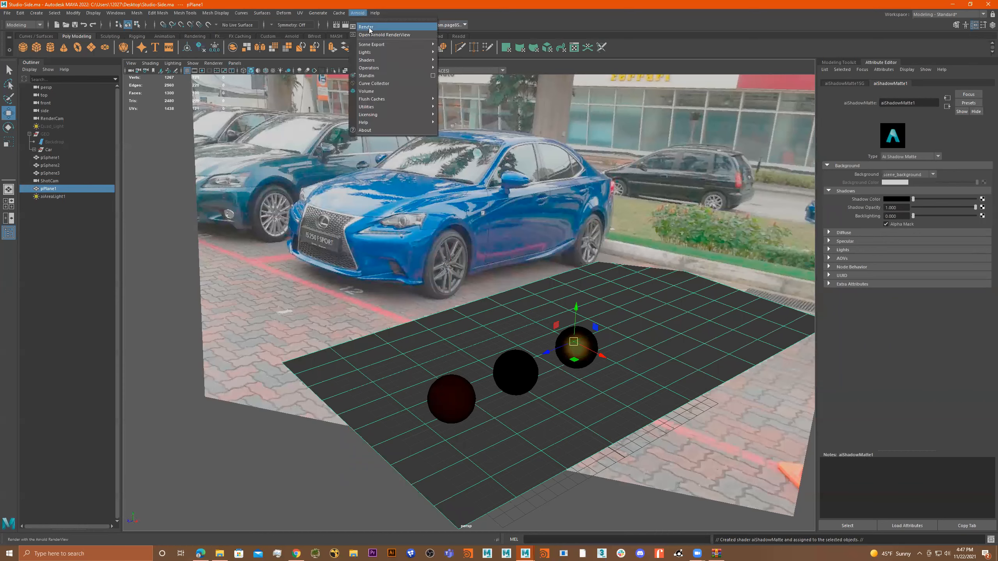
left_click(422, 27)
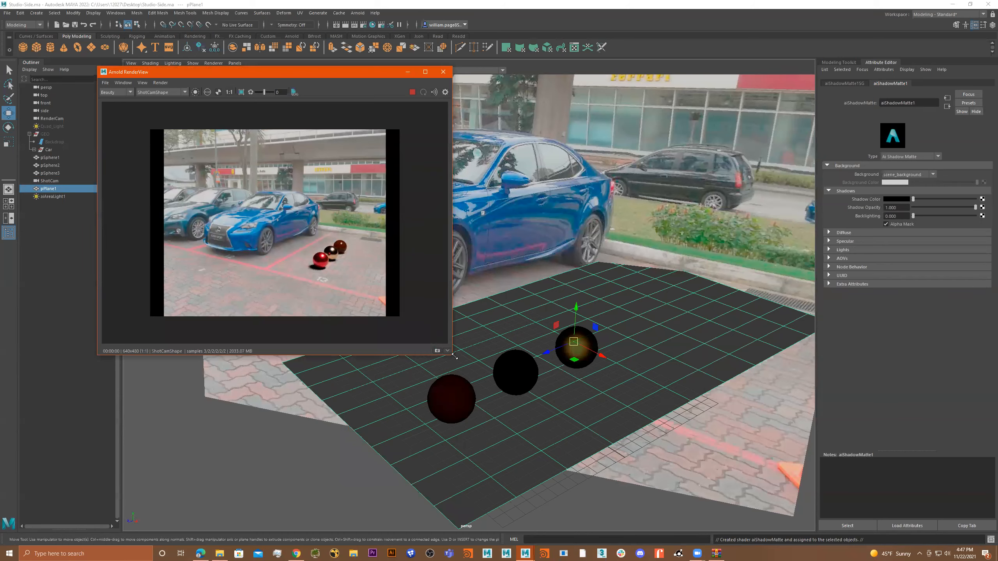
scroll(338, 268, "up", 2)
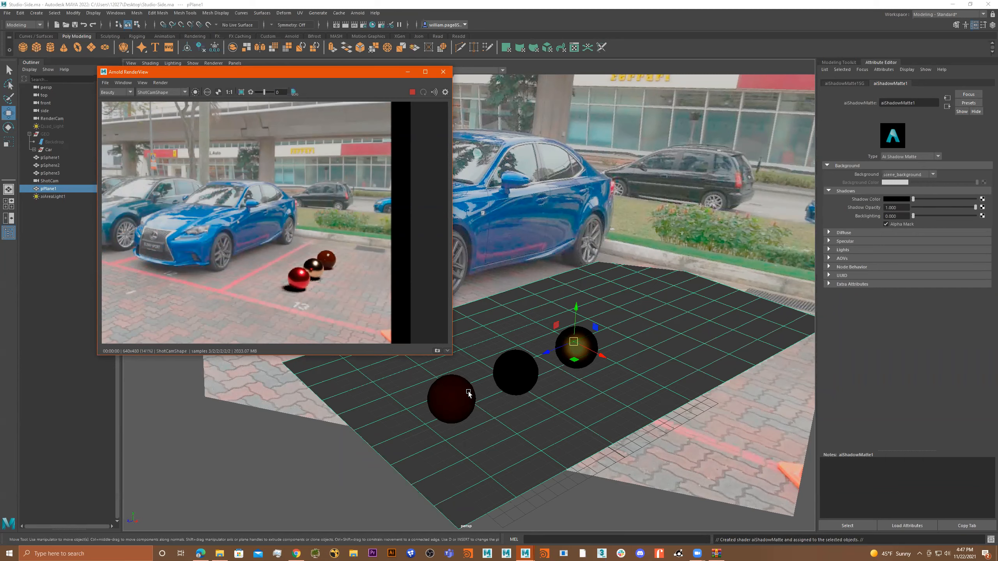
Stop the render, scale all three spheres up together to roughly two and a half times their size, and raise them above the ground plane.
left_click(455, 390)
left_click(587, 335)
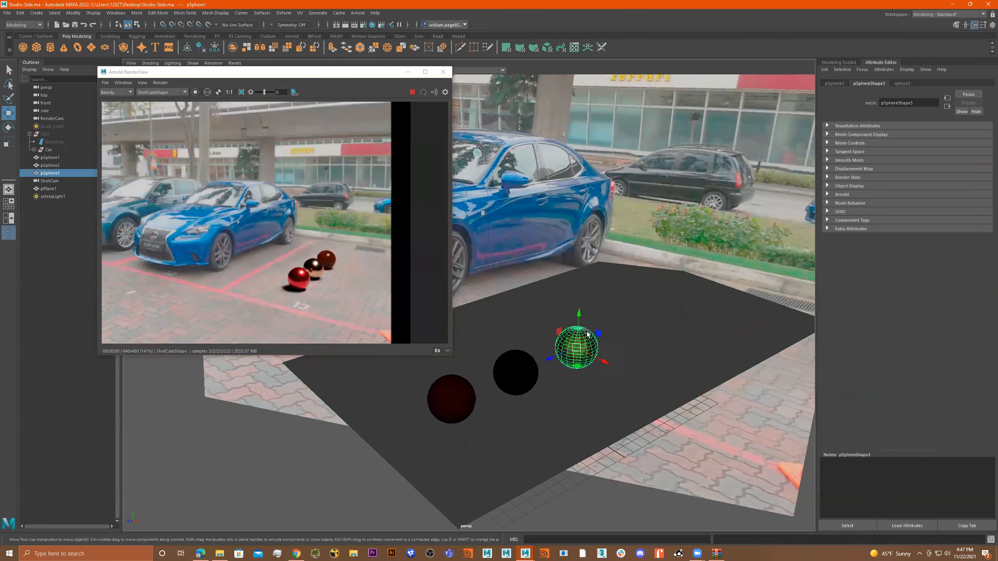
left_click(412, 92)
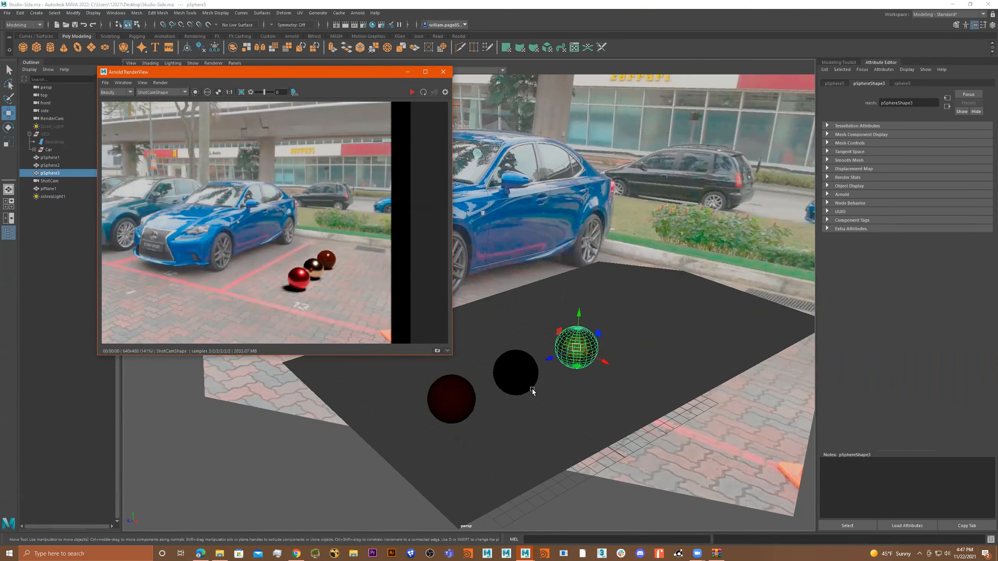
left_click(516, 379, "shift")
left_click(459, 395, "shift")
key("r")
left_click_drag(452, 398, 514, 410)
key("w")
left_click_drag(451, 367, 438, 341)
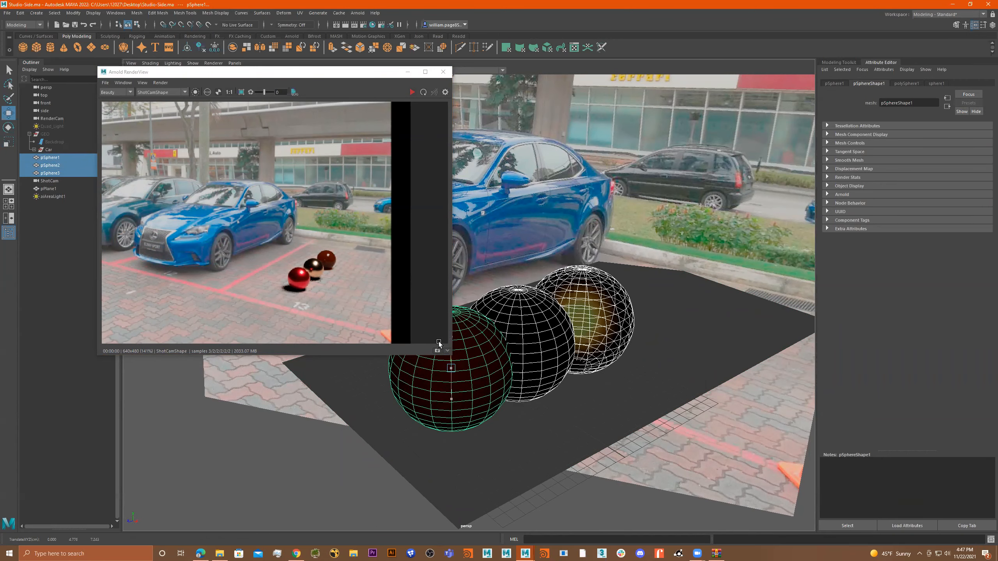
Move the farthest and middle spheres back along the row to space the enlarged spheres apart, and restart the render.
left_click(574, 332)
left_click_drag(558, 329, 651, 298)
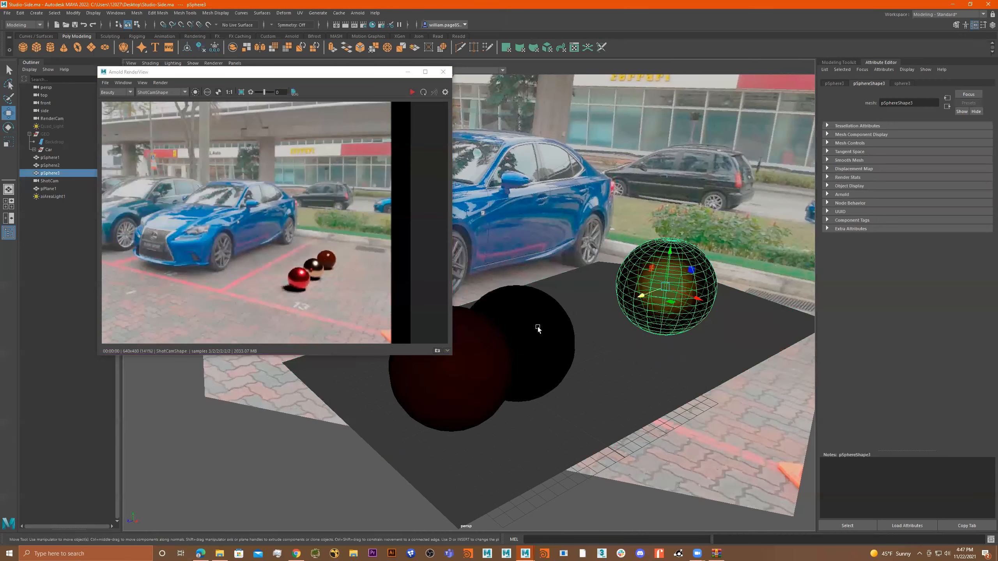
left_click(506, 362)
left_click_drag(507, 362, 549, 340)
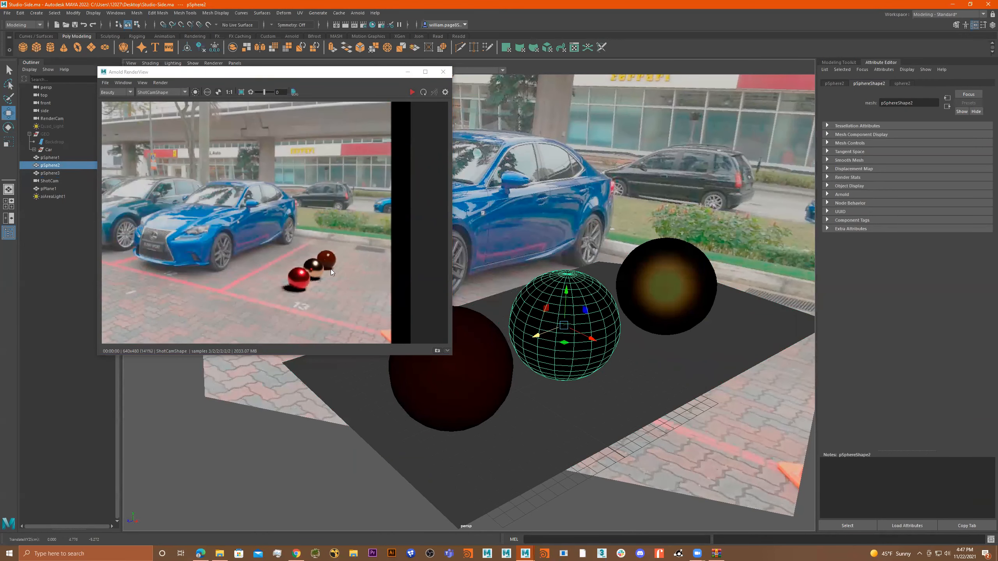
left_click(410, 93)
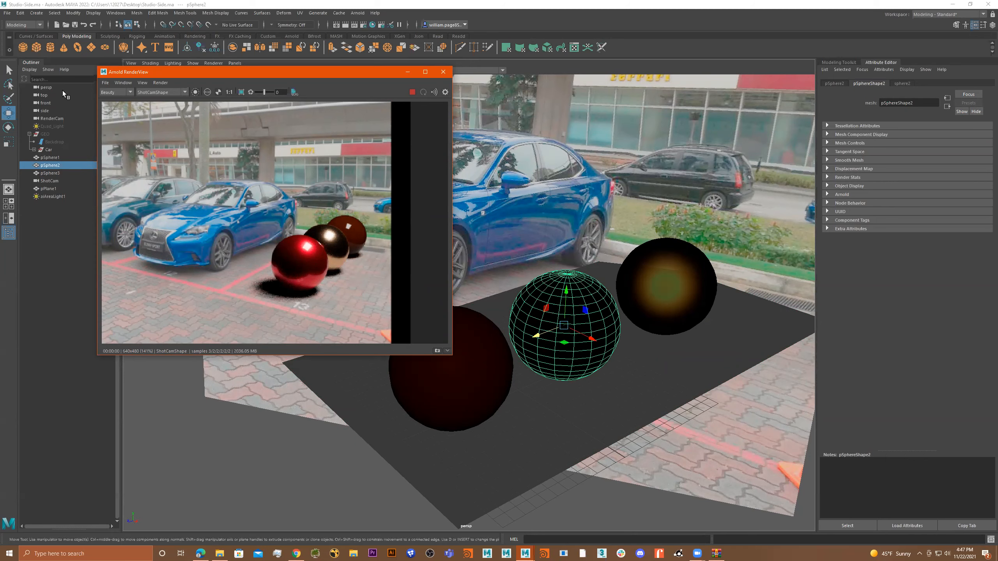
Lower the exposure of aiAreaLight1 to about 12.13, and stop and close the render view.
left_click(55, 197)
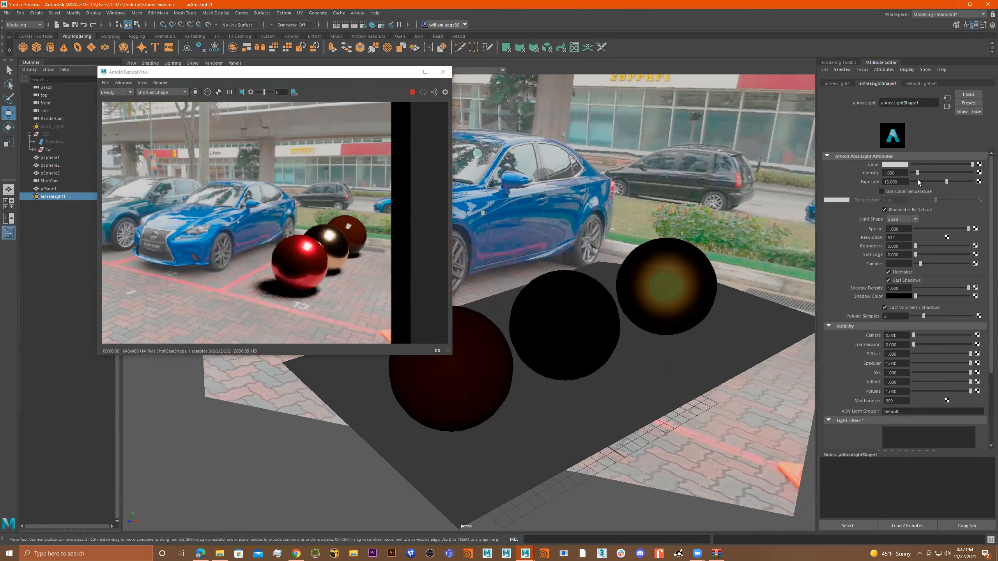
mouse_move(944, 181)
left_mouse_down()
mouse_move(933, 181)
mouse_move(958, 181)
mouse_move(943, 182)
left_mouse_up()
left_click(415, 95)
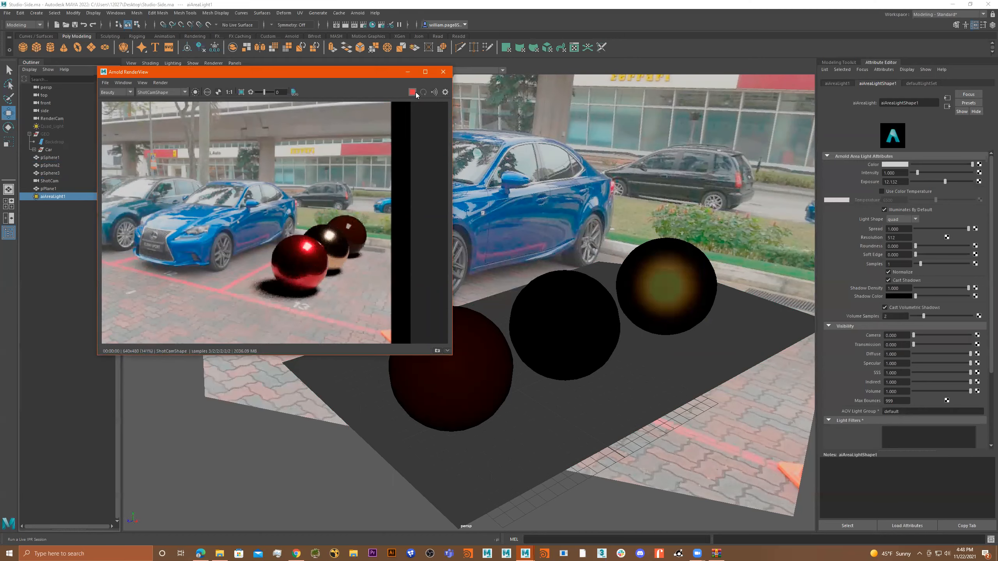
left_click(443, 71)
Add an Arnold skydome light to the scene and connect a file texture to its color.
left_click_drag(543, 237, 533, 232, "alt")
left_click(357, 13)
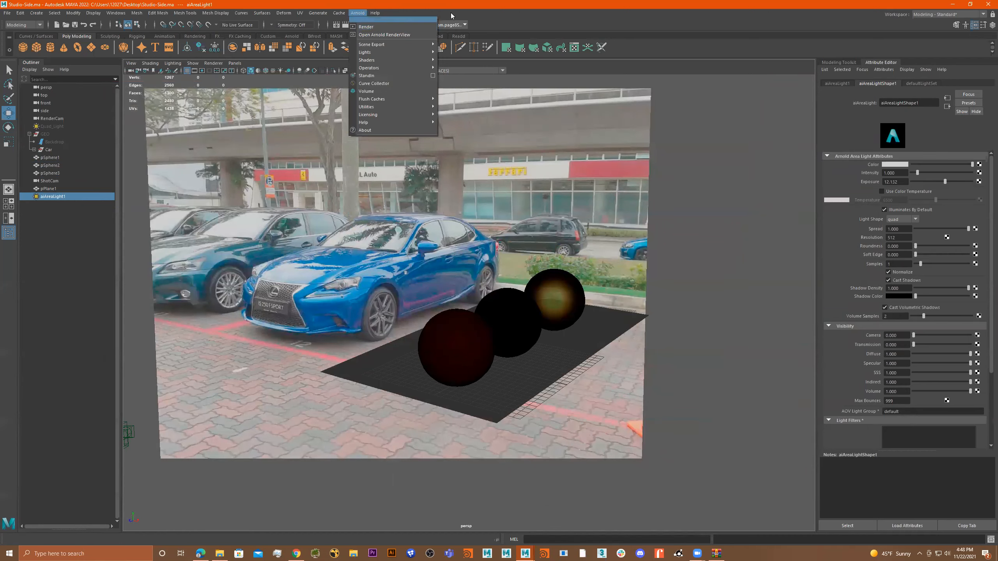
mouse_move(395, 53)
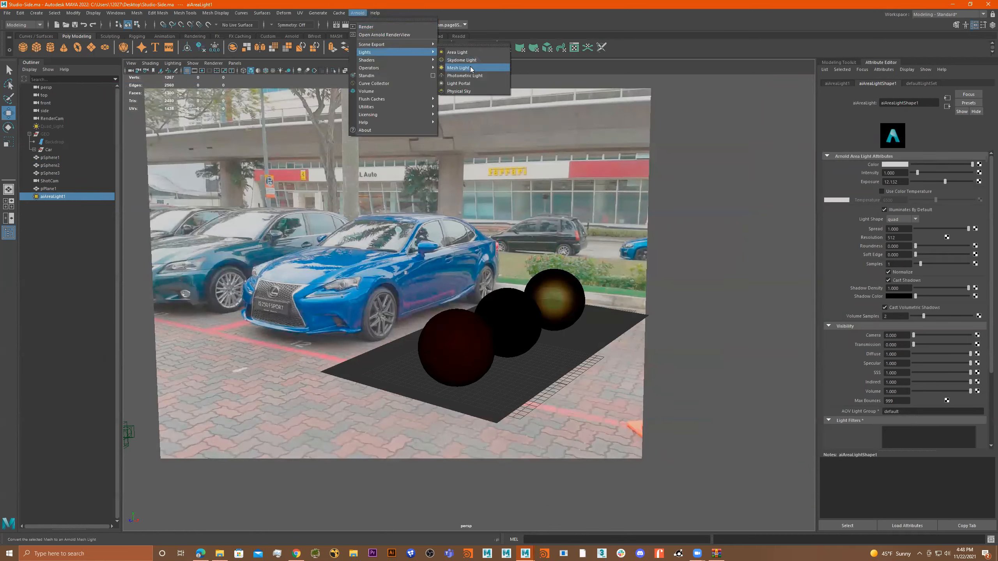
left_click(472, 59)
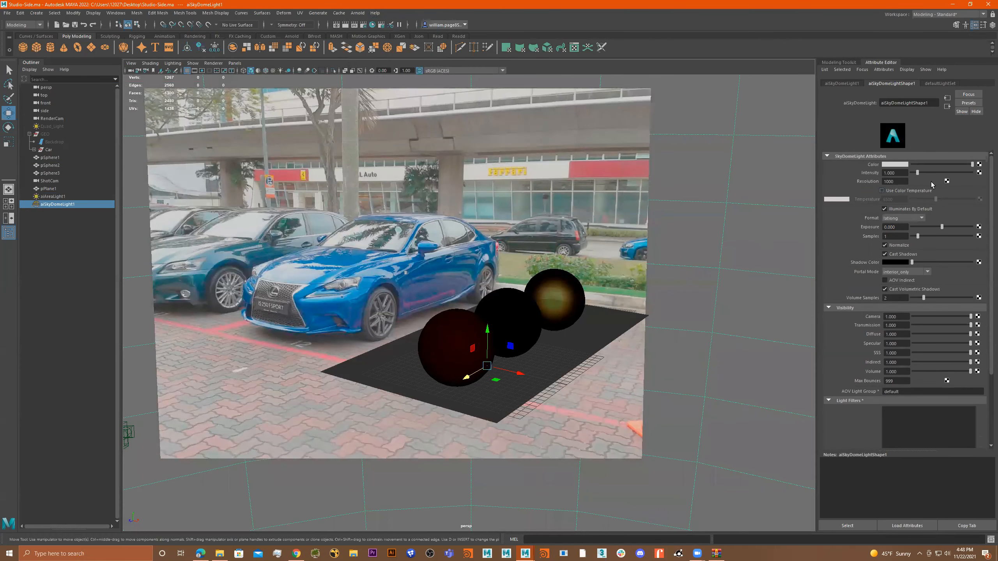
left_click(979, 164)
left_click(406, 251)
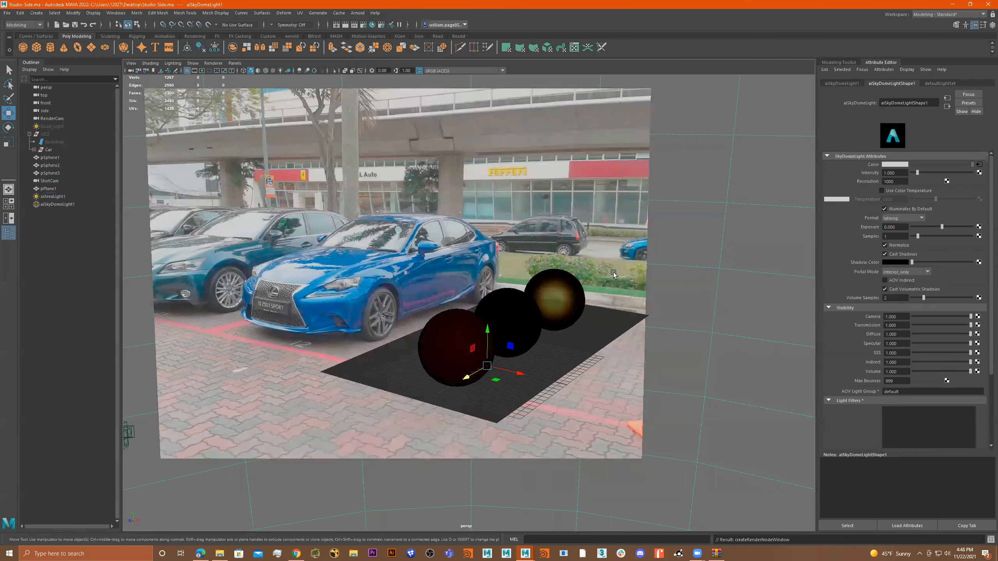
Load VizPeople_non_commercial_hdr_v1_06.tx from the HDRI Skydomes Vol 2 folder on drive E into the skydome's file texture and reload it.
left_click(985, 189)
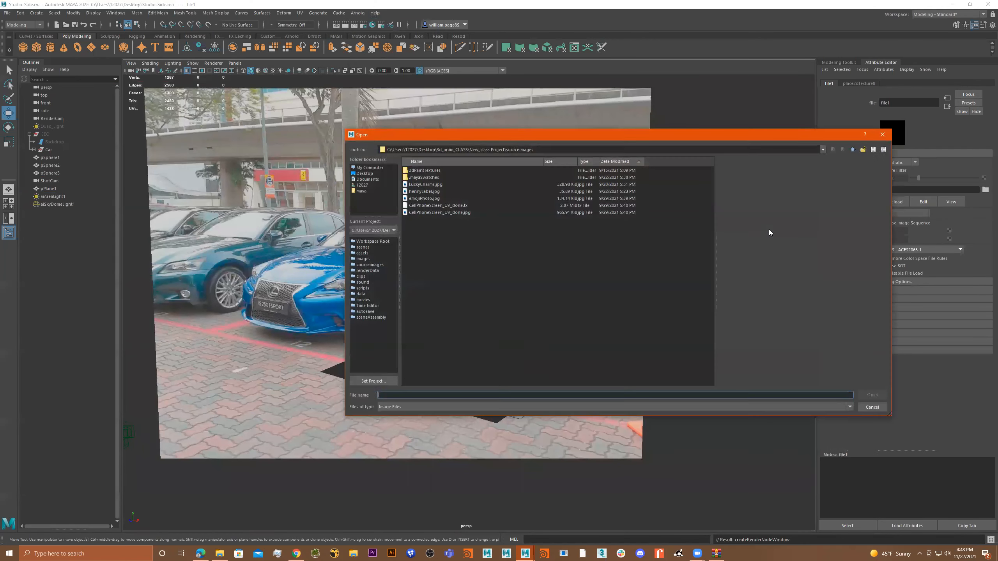
left_click(371, 168)
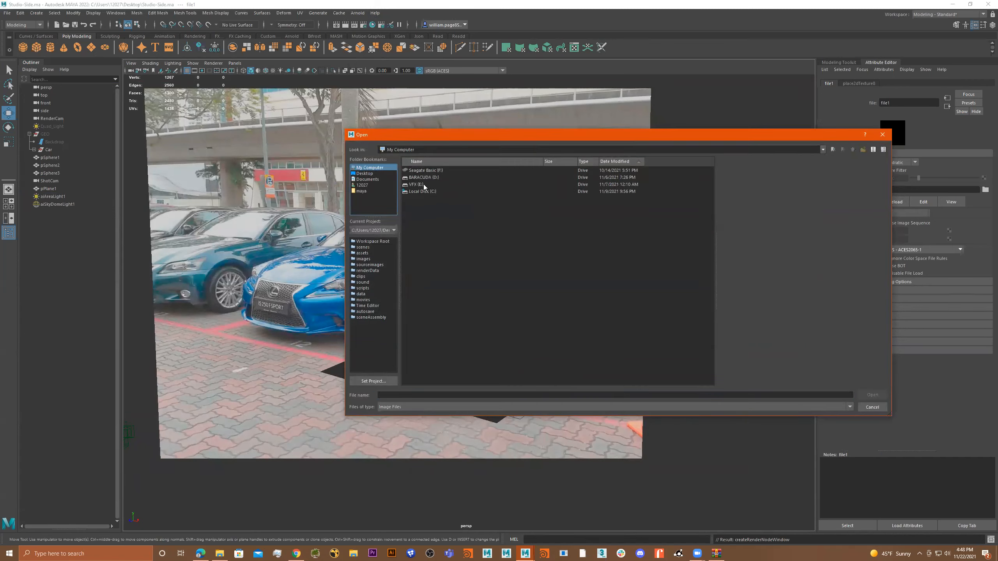
double_click(423, 184)
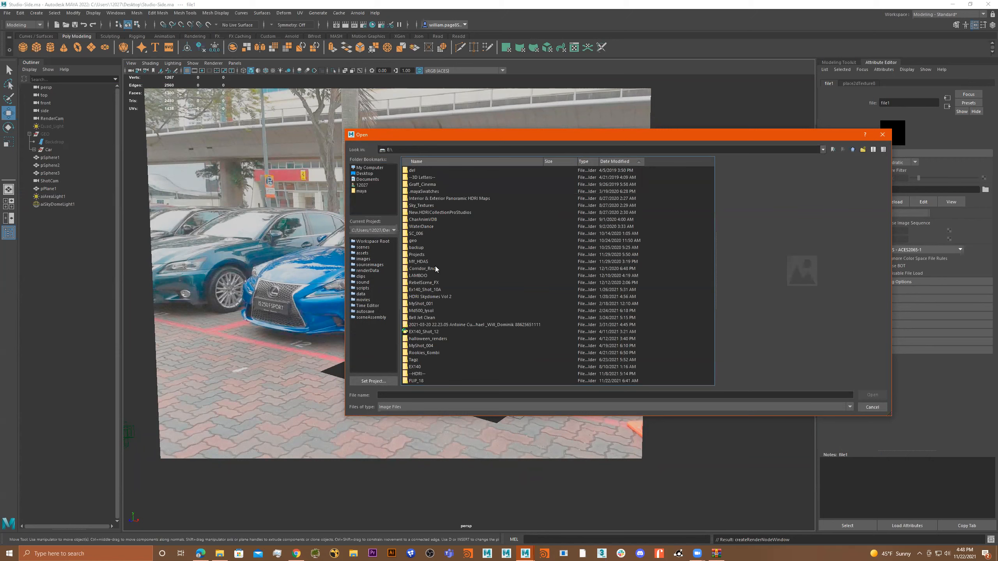
left_click(433, 254)
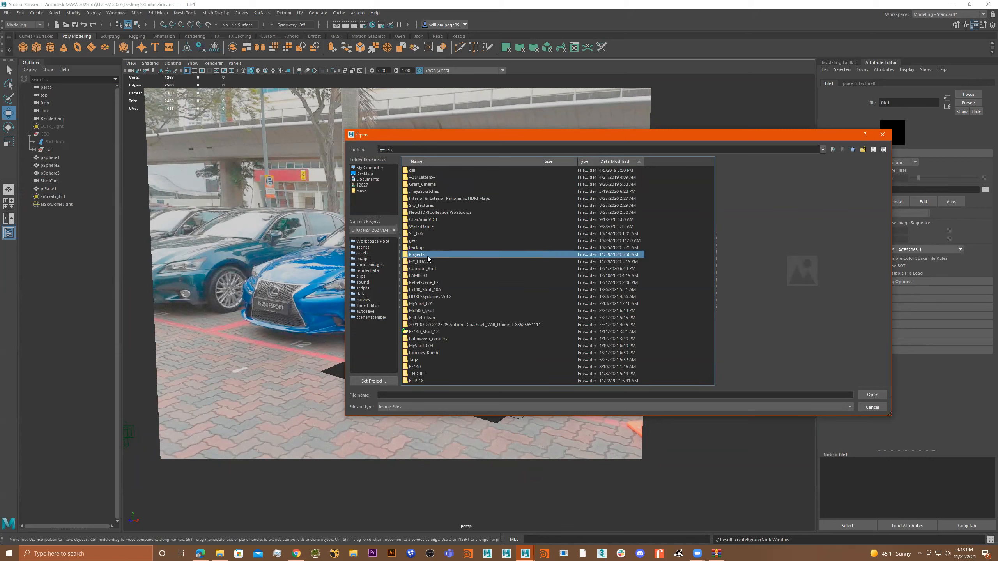
key("h")
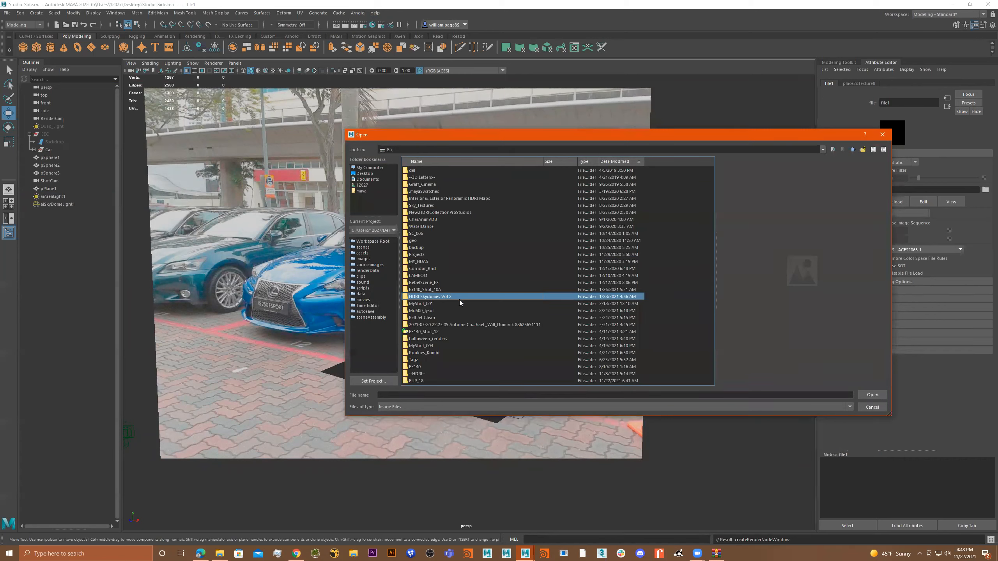
double_click(449, 297)
left_click(466, 219)
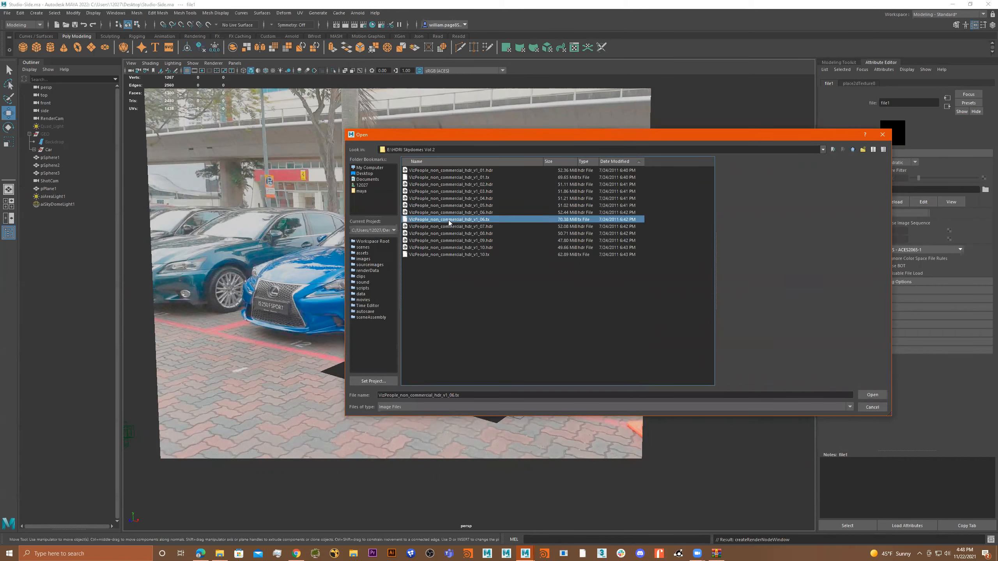
double_click(448, 220)
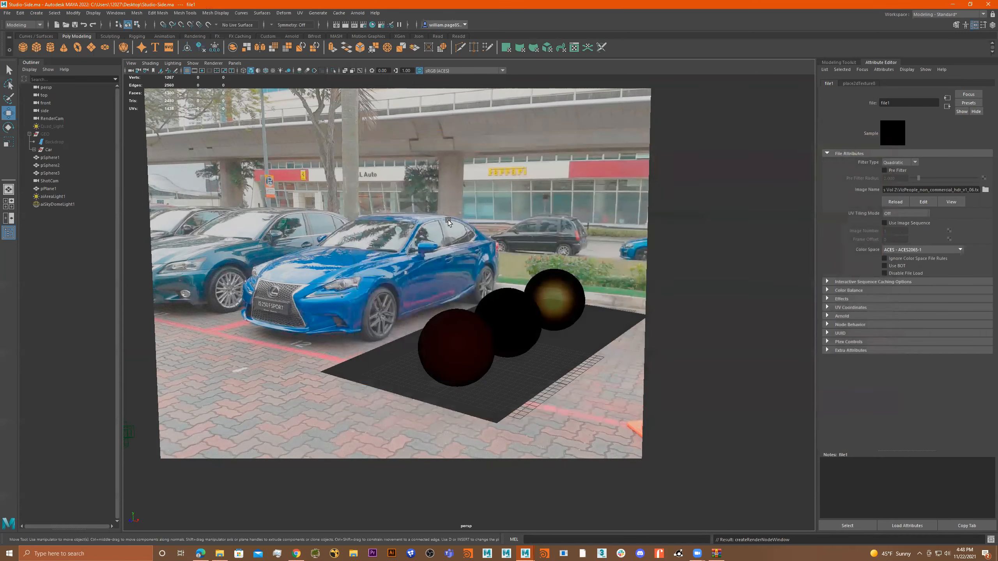
left_click(894, 203)
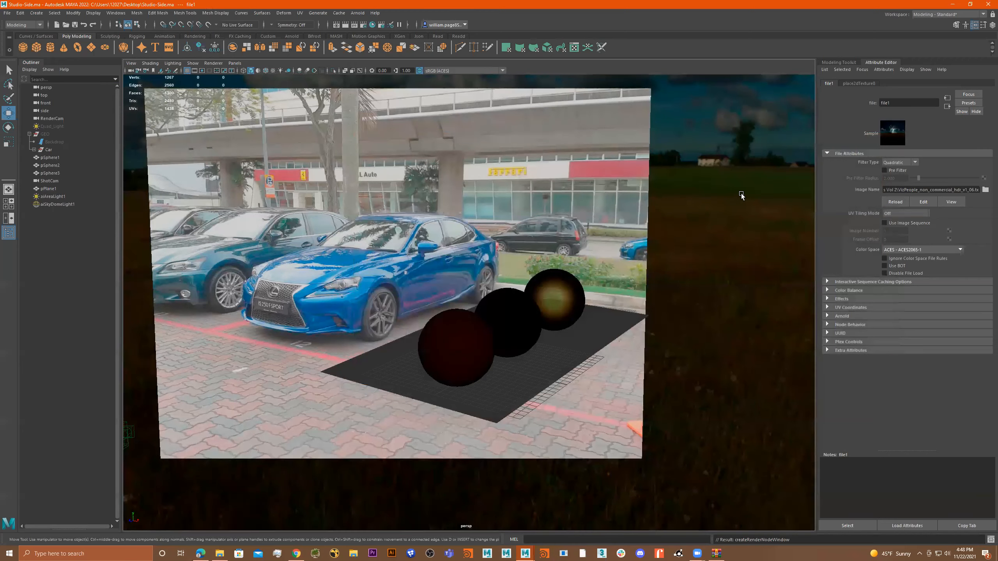
Select the surrounding skydome light and render the scene with its HDRI lighting in the Arnold RenderView.
scroll(740, 202, "down", 8)
left_click_drag(535, 196, 743, 204, "alt")
right_click_drag(744, 205, 341, 203, "alt")
left_click(485, 216)
mouse_move(545, 215)
left_mouse_down("alt")
mouse_move(570, 212)
mouse_move(526, 227)
mouse_move(528, 215)
left_mouse_up("alt")
left_click(362, 13)
left_click(371, 23)
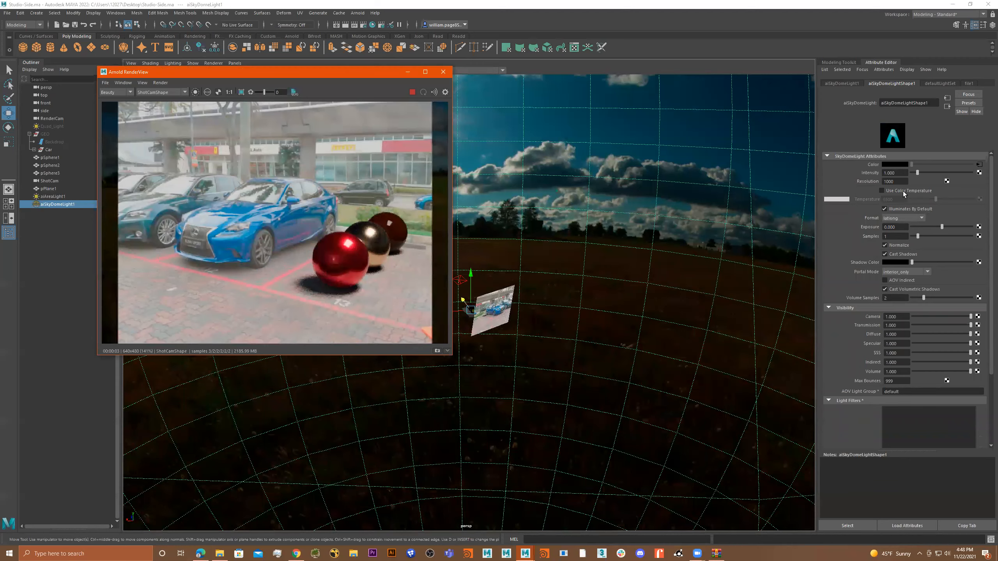
Raise the skydome light's exposure to about 1.05, and stop and close the render view.
left_click_drag(946, 226, 948, 227)
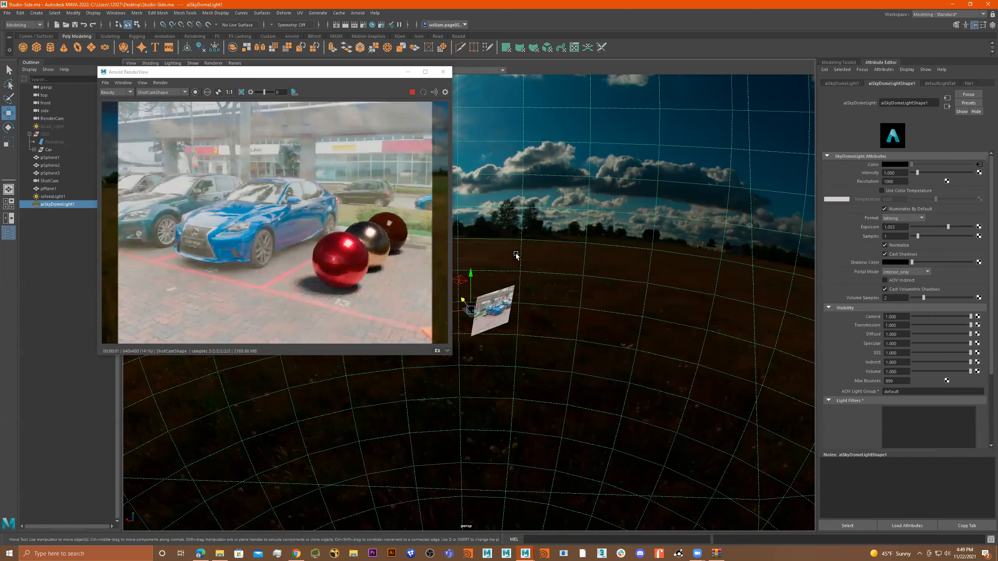
left_click(410, 92)
left_click(443, 72)
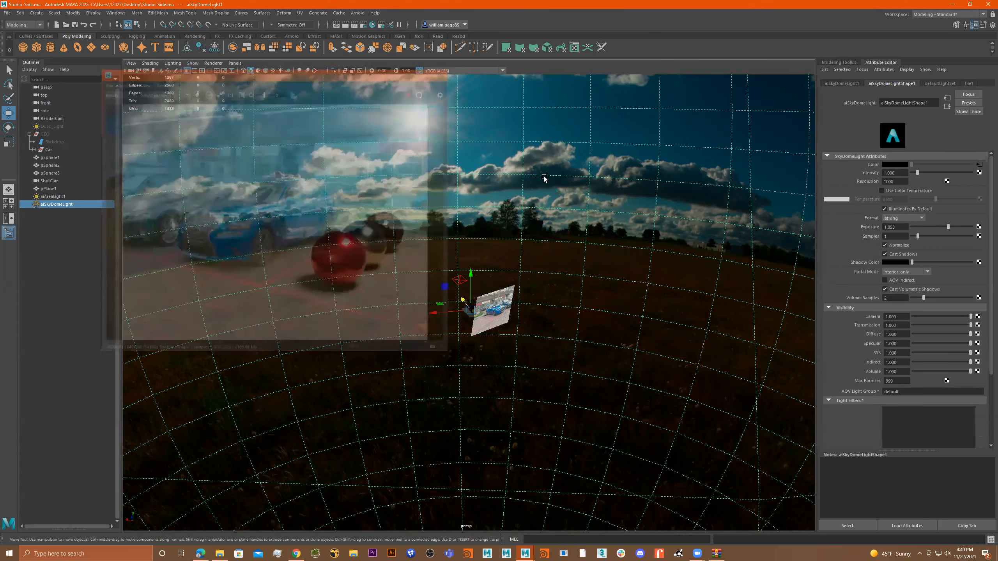
Rotate the skydome light about its vertical axis by about 118 degrees to reposition the HDRI sun.
scroll(451, 181, "up", 5)
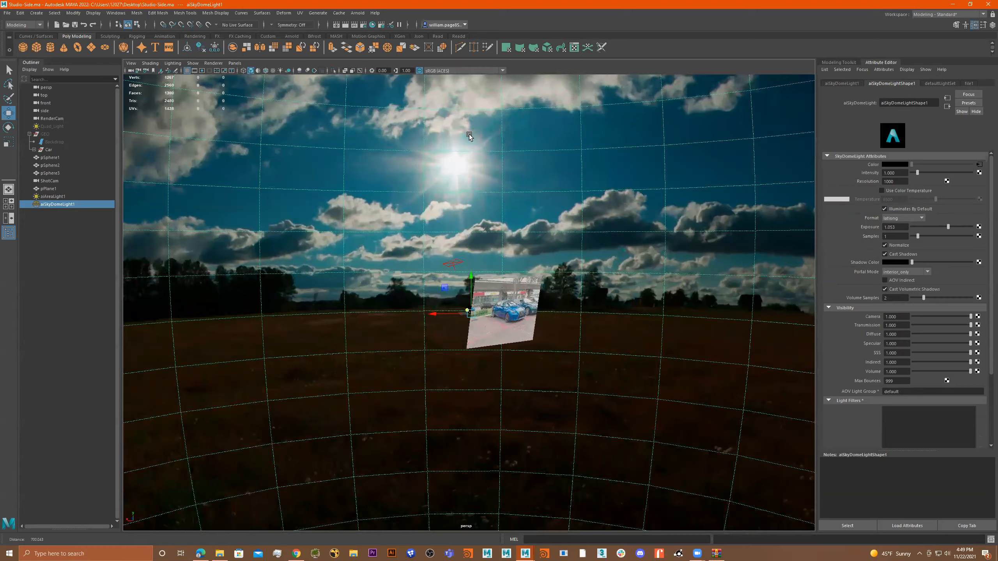
left_click_drag(474, 171, 519, 185, "alt")
right_click_drag(518, 185, 458, 201, "alt")
left_click_drag(458, 201, 570, 254, "alt")
key("e")
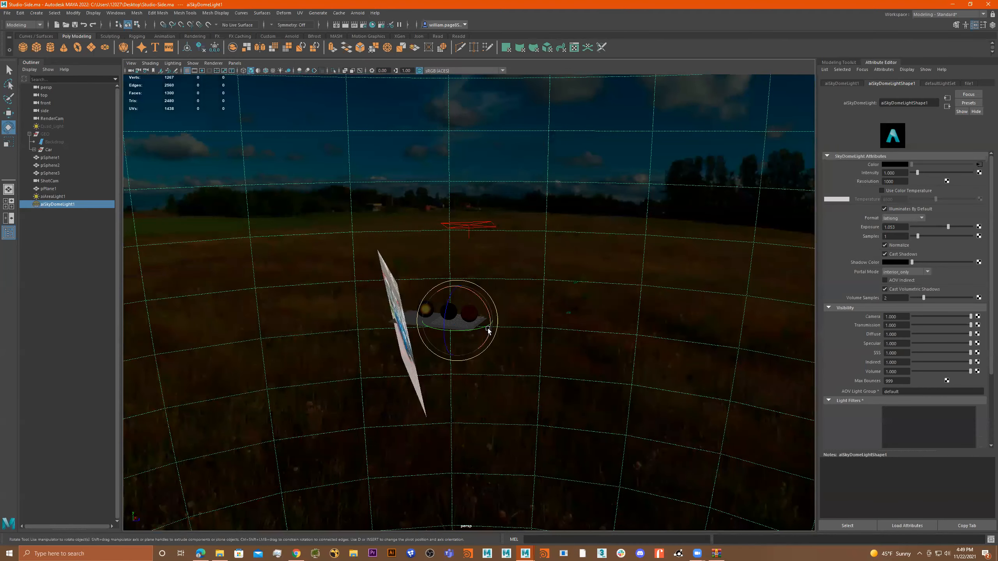
mouse_move(469, 330)
left_mouse_down()
mouse_move(510, 329)
mouse_move(469, 330)
mouse_move(484, 322)
left_mouse_up()
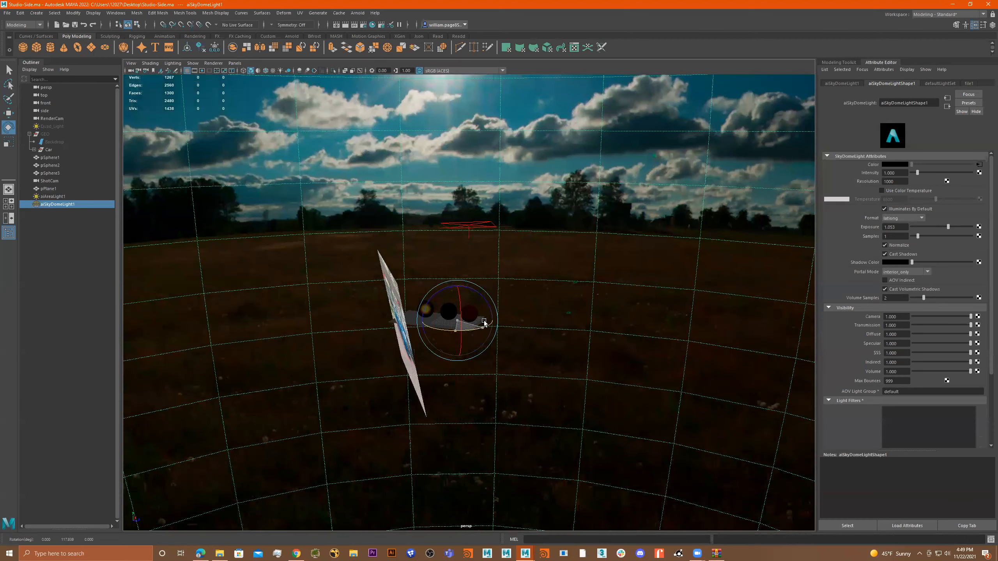
Render the scene with the rotated skydome in the Arnold RenderView and enlarge the render window.
left_click_drag(470, 225, 350, 204, "alt")
left_click(358, 13)
left_click(369, 21)
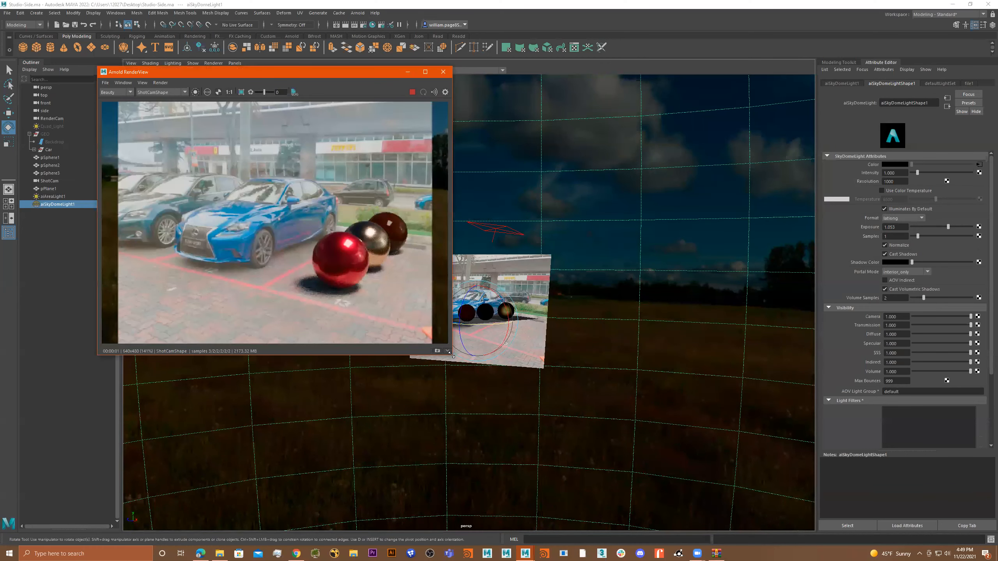
left_click_drag(451, 355, 523, 396)
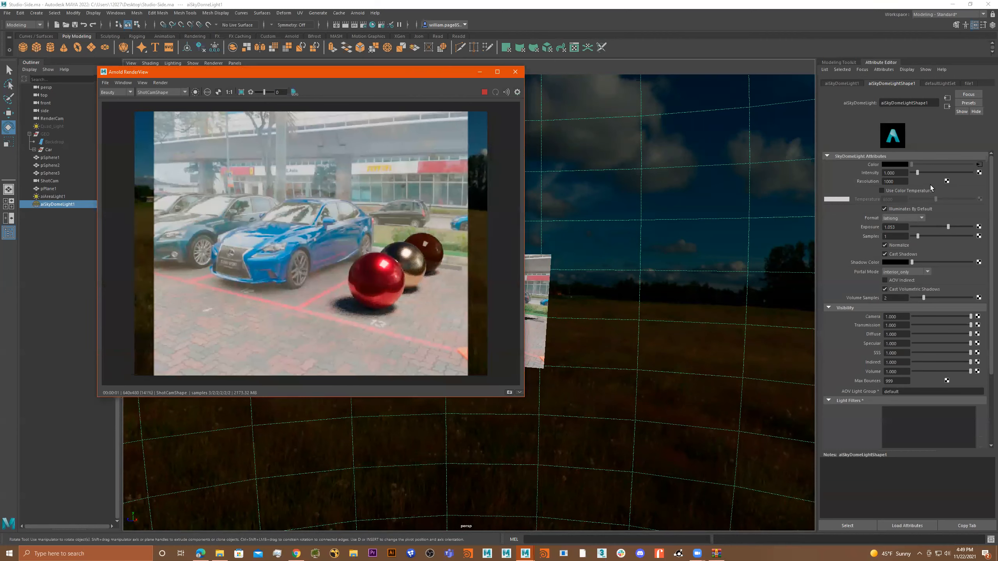
Raise the skydome light's exposure to about 1.97, set its camera visibility to 0, and enlarge the render window.
left_click_drag(950, 228, 953, 227)
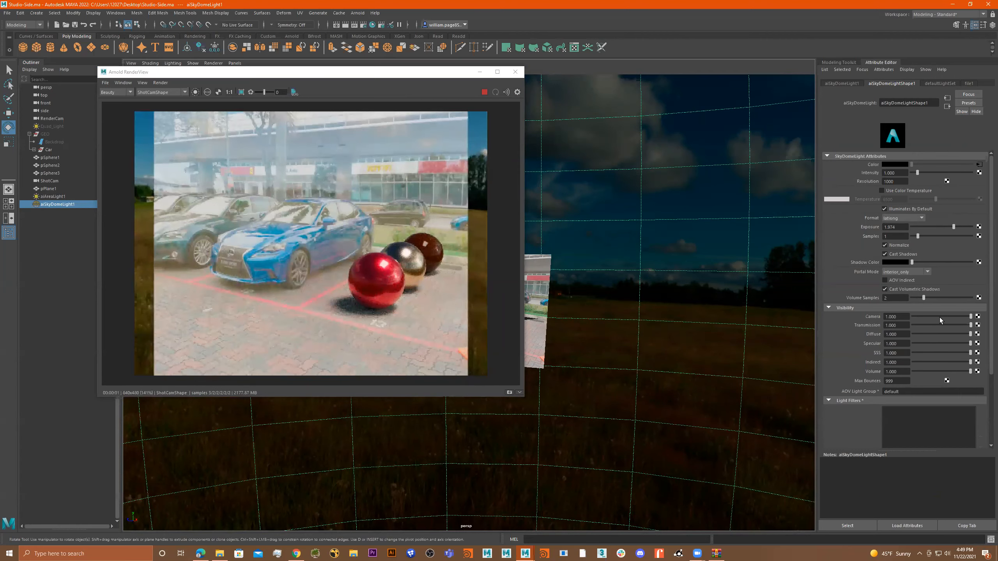
left_click_drag(939, 318, 903, 316)
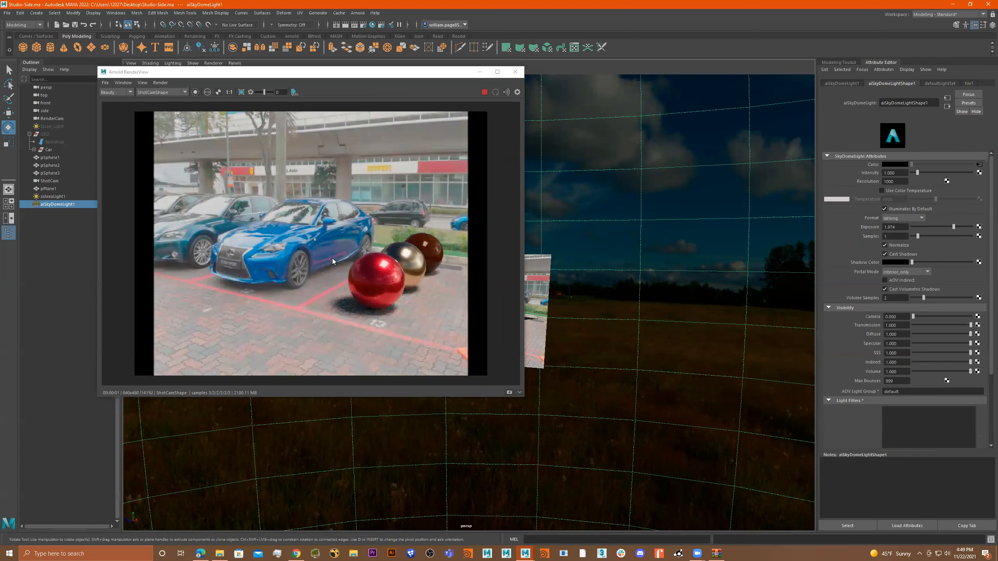
left_click_drag(522, 398, 691, 451)
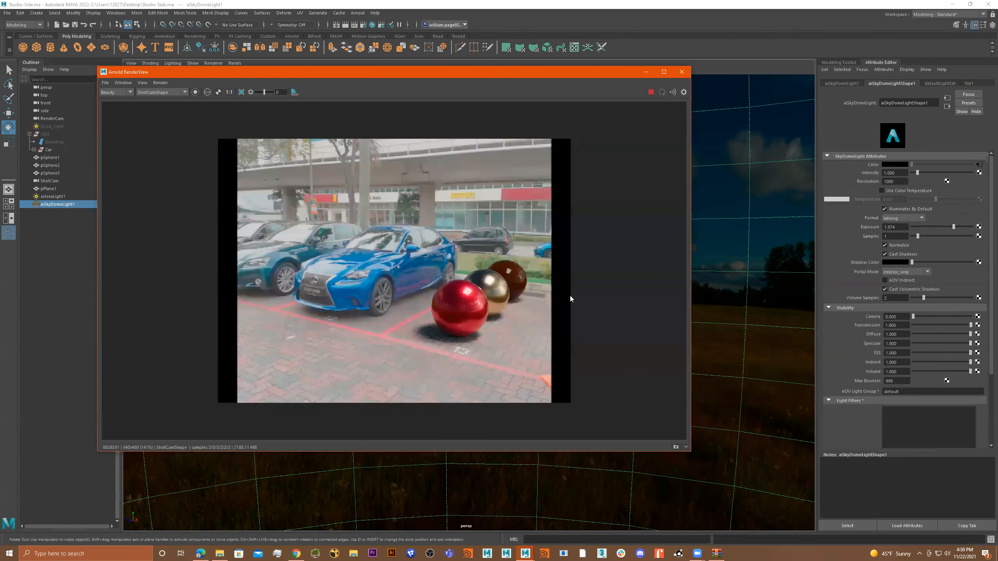
Set the first area light's exposure to about 12.33 and close the render view.
left_click(53, 196)
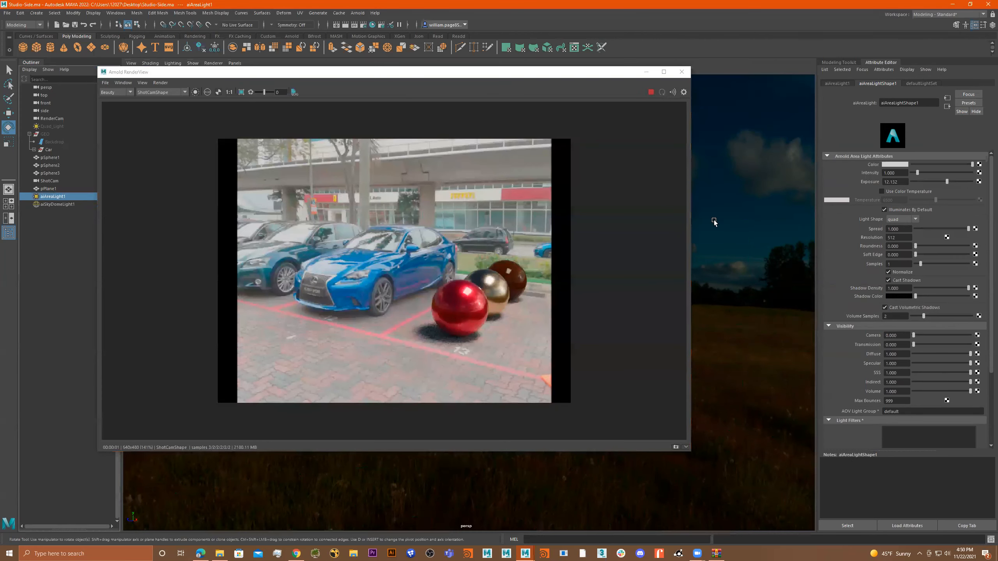
left_click_drag(963, 182, 945, 185)
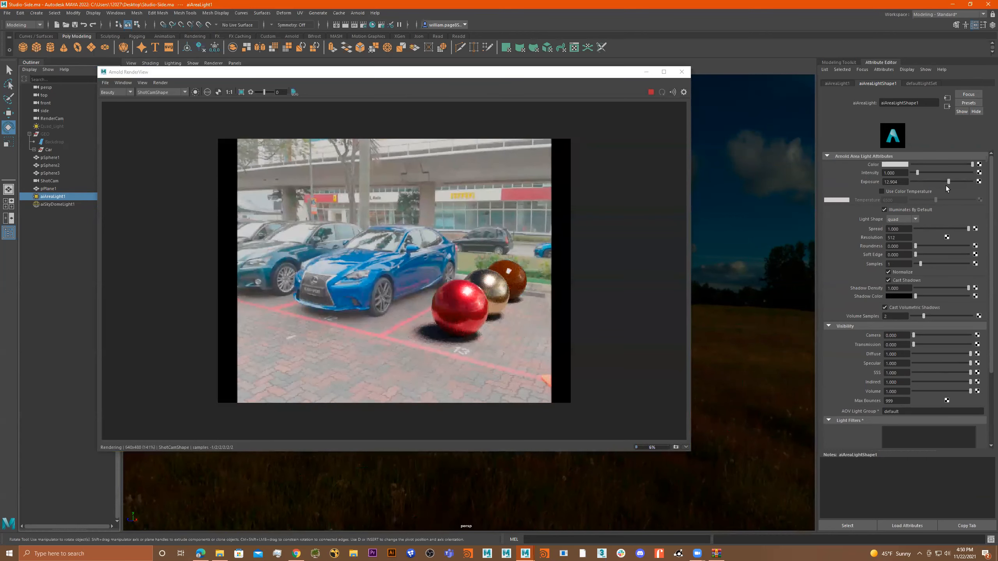
left_click(676, 79)
left_click(682, 71)
Duplicate the area light above the spheres and move the copy to a new position in the scene.
left_click_drag(681, 178, 655, 267, "alt")
key("r")
left_click_drag(514, 241, 455, 377, "alt")
key("ctrl+d")
key("w")
key("e")
key("w")
left_click_drag(439, 279, 501, 344)
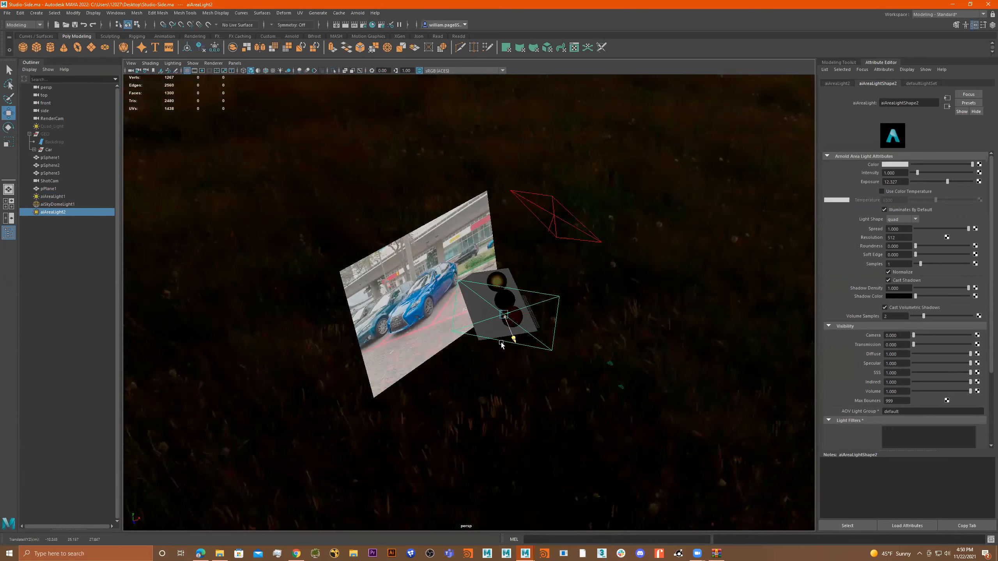
Look through the duplicated area light to aim it at the spheres, and return to the persp camera view.
left_click(235, 62)
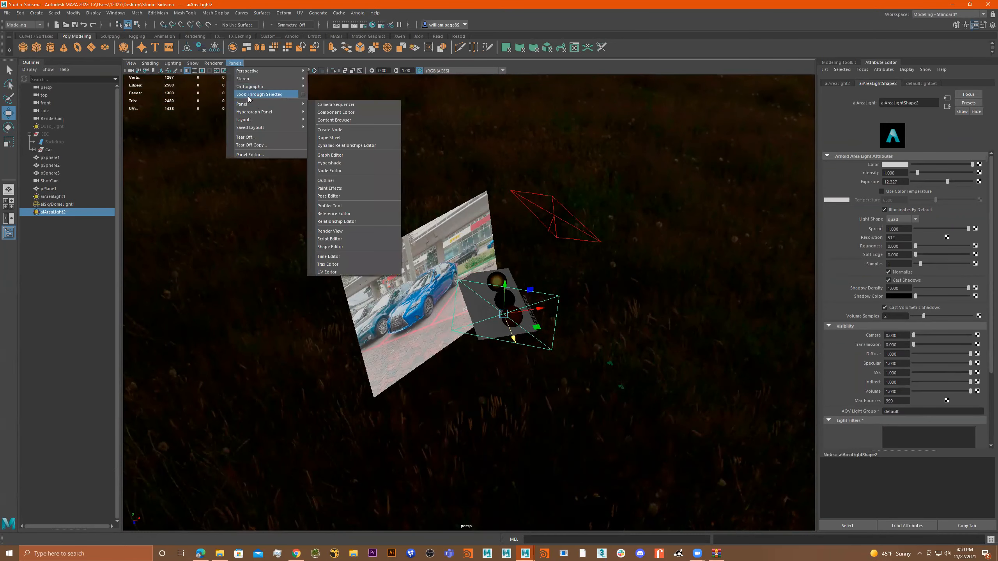
left_click(251, 98)
left_click_drag(548, 273, 437, 276, "alt")
left_click_drag(513, 275, 434, 223, "alt")
left_click_drag(587, 316, 514, 330, "alt")
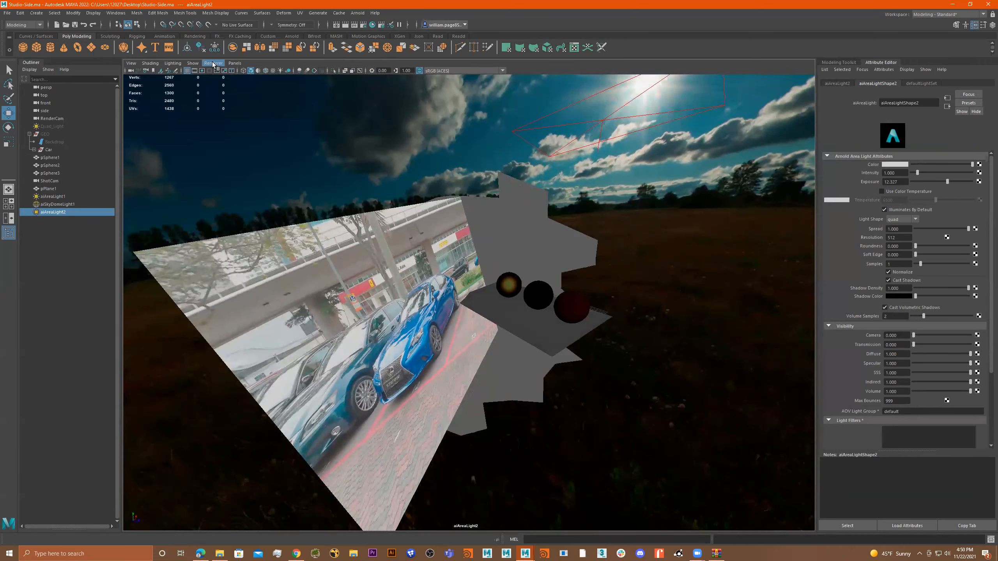
left_click(234, 63)
mouse_move(302, 79)
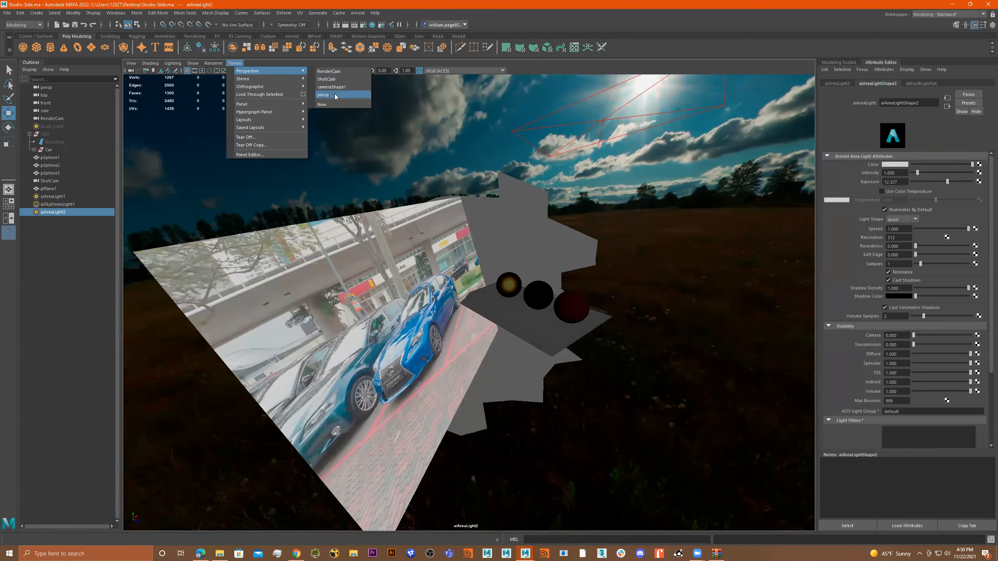
left_click(338, 96)
left_click_drag(486, 241, 462, 241, "alt")
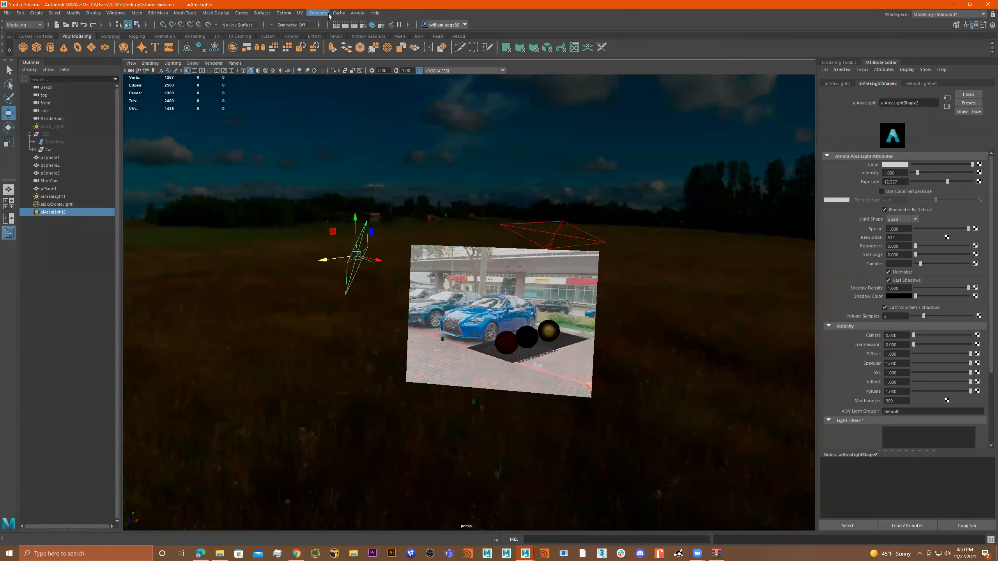
Render the scene in the Arnold RenderView and lower the first area light's exposure to about 9.25.
left_click(357, 13)
left_click(388, 28)
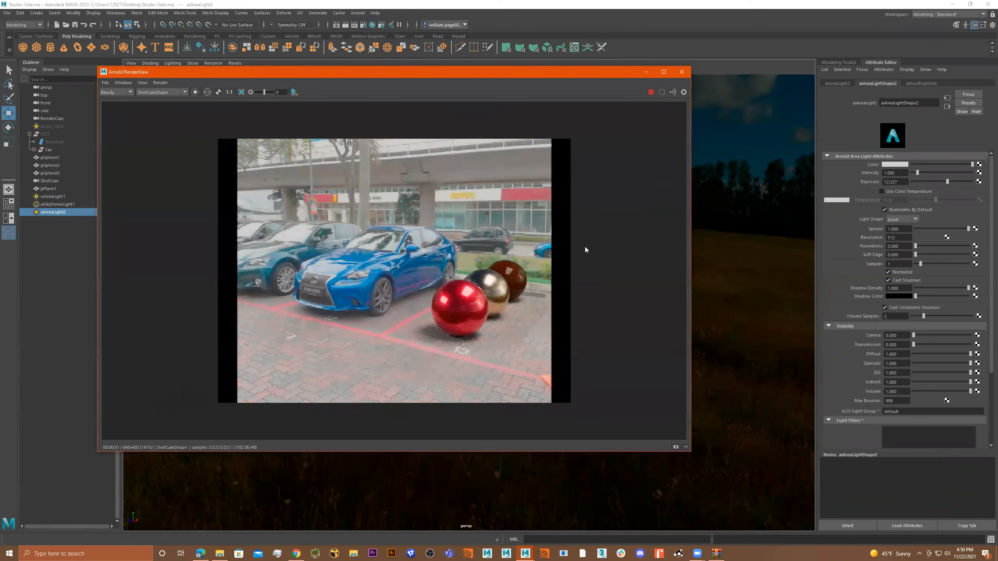
left_click(59, 196)
left_click_drag(937, 181, 941, 182)
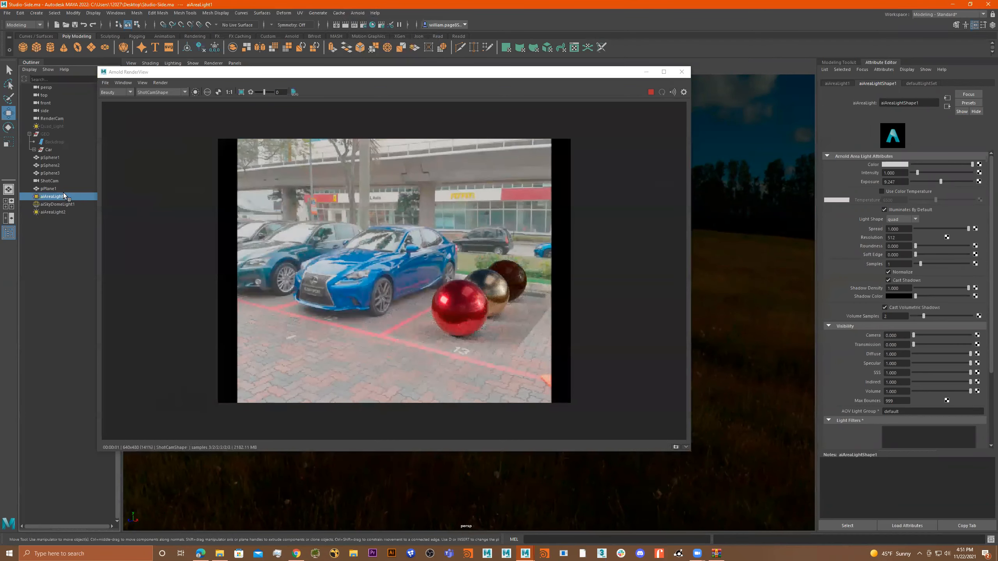
Lower the second area light's exposure to about 8.67.
left_click(55, 213)
mouse_move(941, 181)
left_mouse_down()
mouse_move(960, 182)
mouse_move(944, 183)
left_mouse_up()
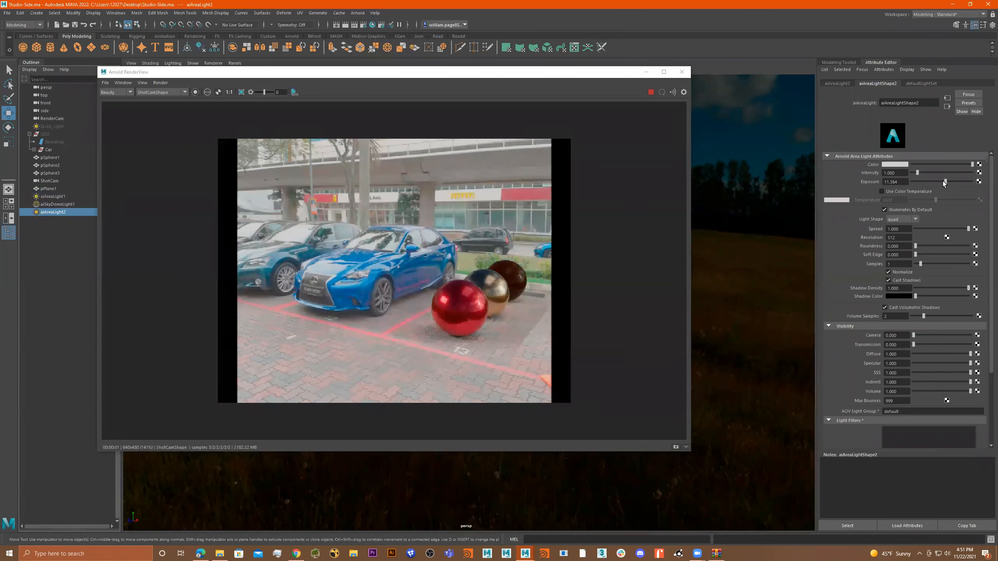
left_click_drag(940, 181, 939, 181)
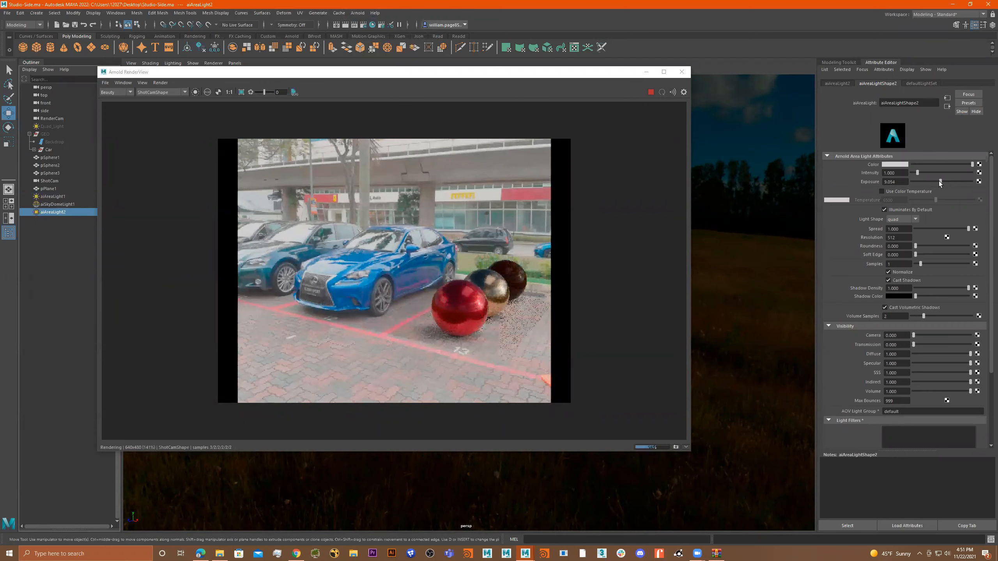
left_click_drag(938, 181, 939, 181)
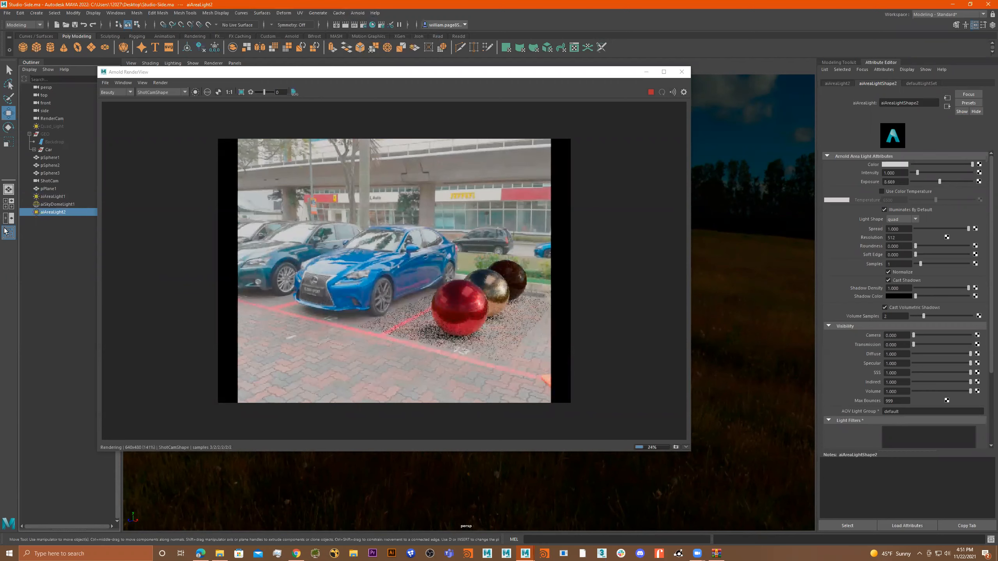
Raise the first area light's exposure to about 11.23 and close the render view.
left_click(63, 196)
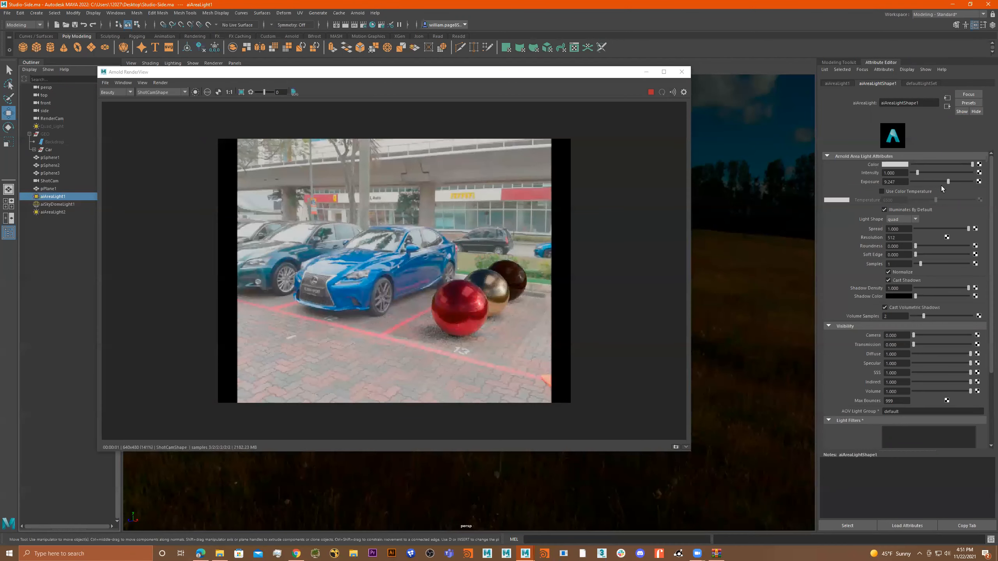
left_click_drag(950, 181, 951, 180)
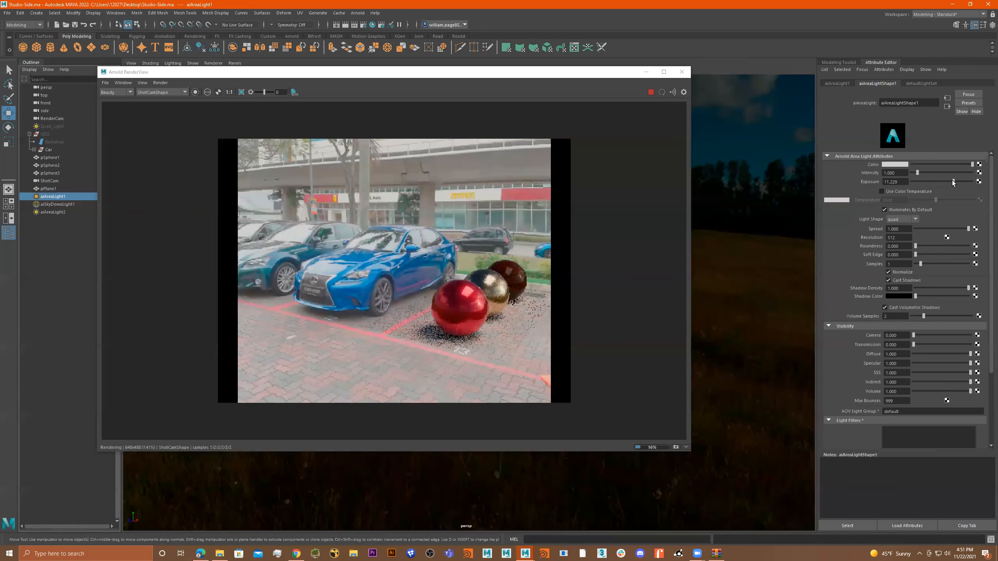
left_click(682, 72)
Add a third Arnold area light to the scene.
left_click_drag(567, 267, 452, 118, "alt")
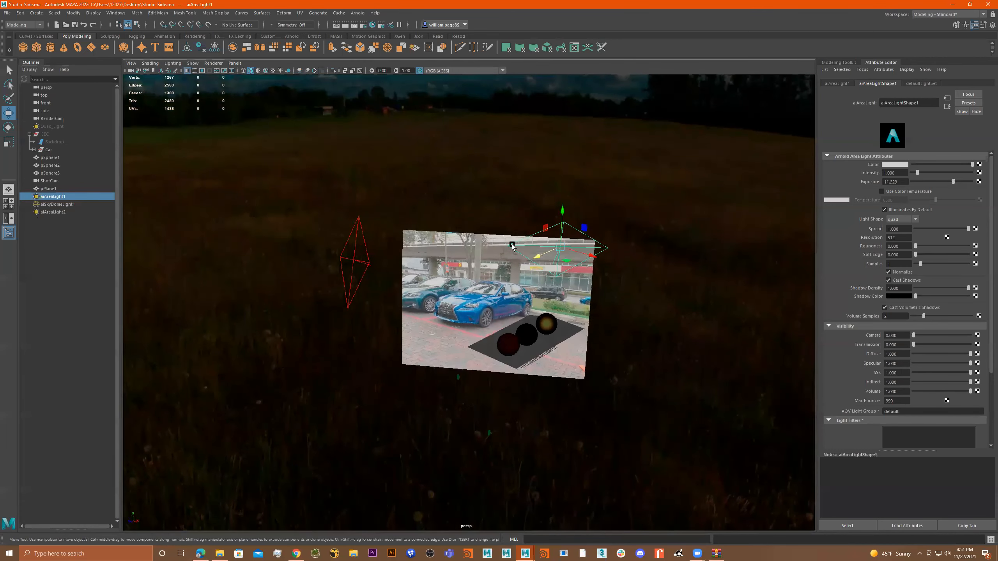
scroll(546, 240, "up", 1)
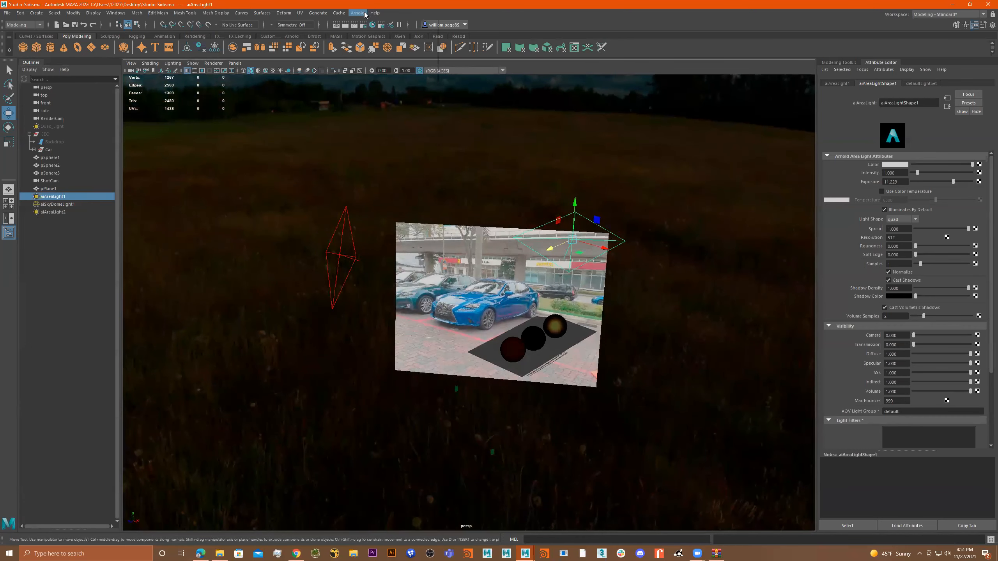
left_click(365, 15)
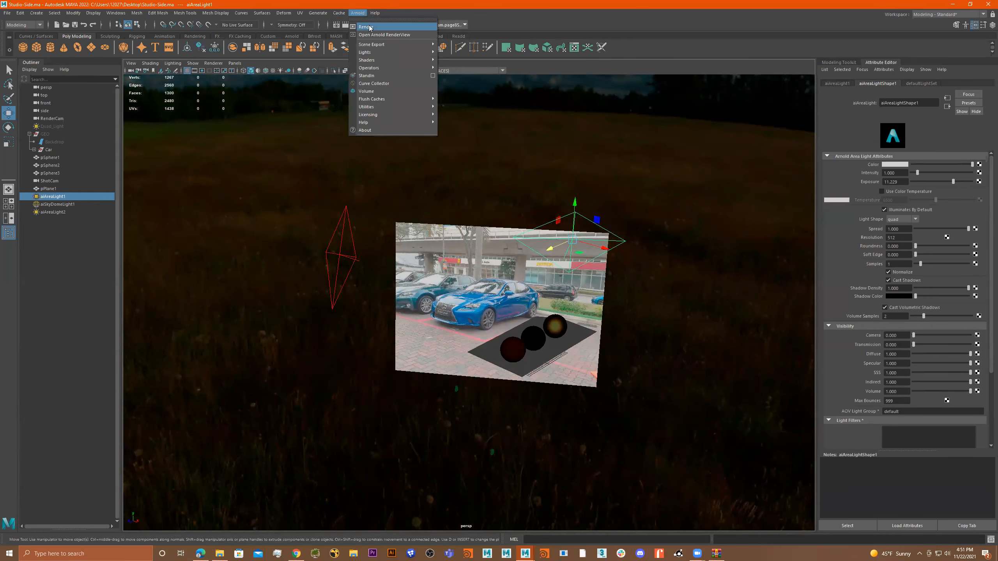
mouse_move(393, 52)
left_click(472, 55)
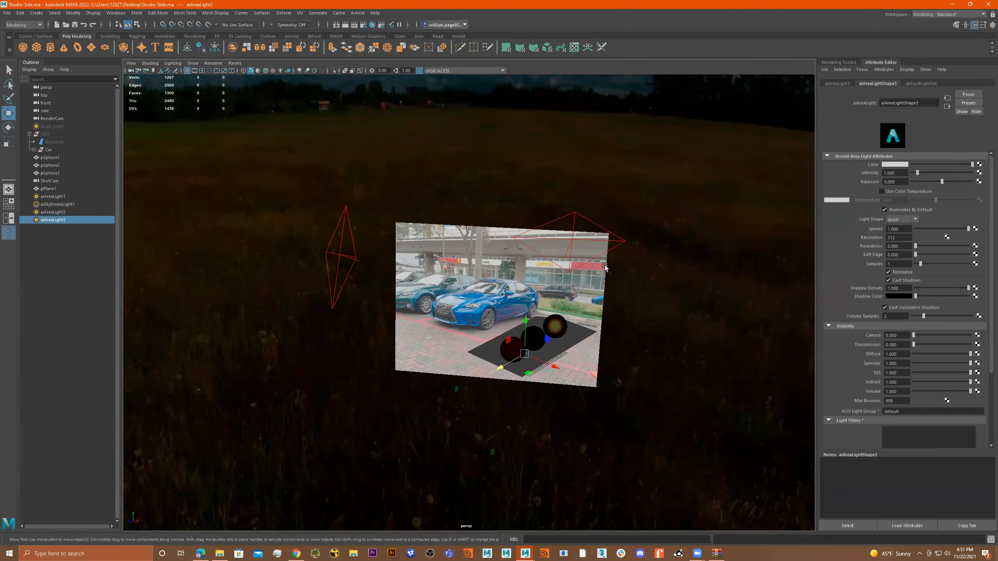
Move the new area light away from the scene centre, scale it, and rotate it towards the spheres.
left_click_drag(393, 255, 465, 318, "alt")
mouse_move(470, 365)
left_mouse_down()
mouse_move(432, 352)
mouse_move(467, 334)
mouse_move(490, 368)
left_mouse_up()
key("e")
key("r")
mouse_move(578, 369)
left_mouse_down()
mouse_move(655, 384)
mouse_move(575, 370)
left_mouse_up()
key("e")
left_click_drag(518, 400, 559, 394)
left_click_drag(535, 385, 553, 362, "alt")
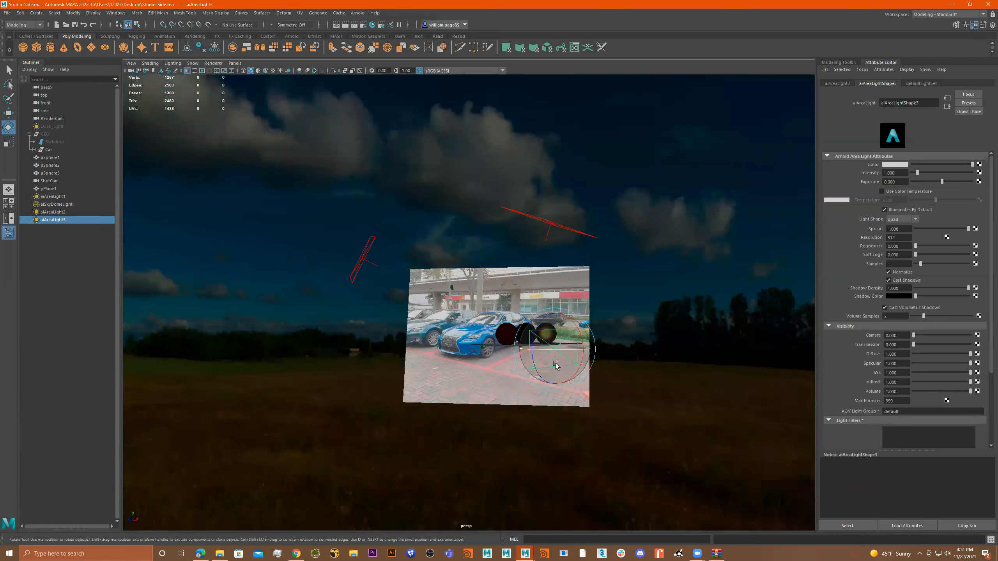
Reposition the third area light to the side of the spheres.
key("w")
left_click_drag(587, 323, 594, 356, "alt")
left_click_drag(556, 394, 515, 341)
key("r")
key("e")
key("w")
left_click_drag(471, 338, 526, 383, "alt")
Render the scene, raise the third area light's exposure to about 2.96, and inspect the spheres up close.
left_click(361, 15)
left_click(385, 31)
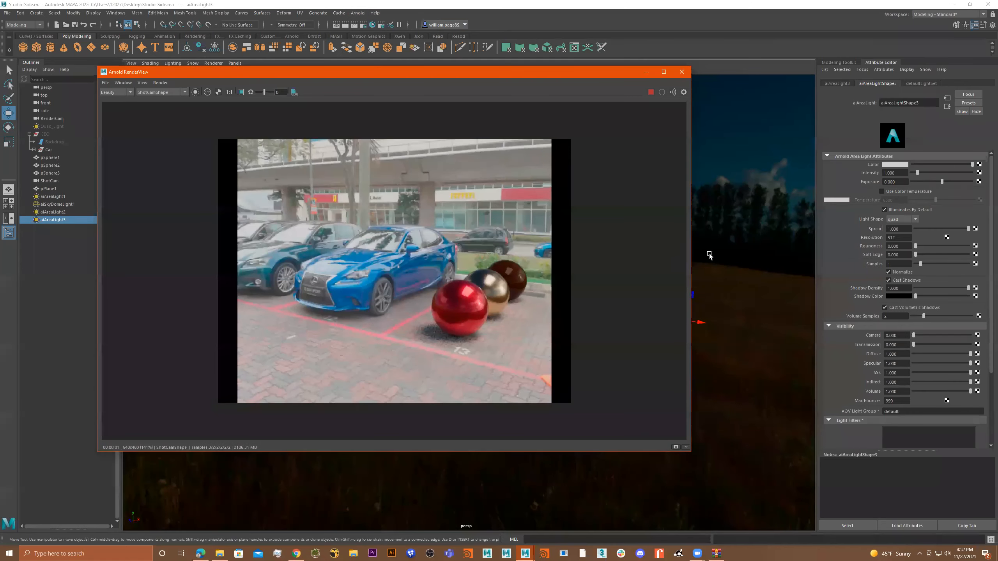
left_click_drag(944, 181, 958, 181)
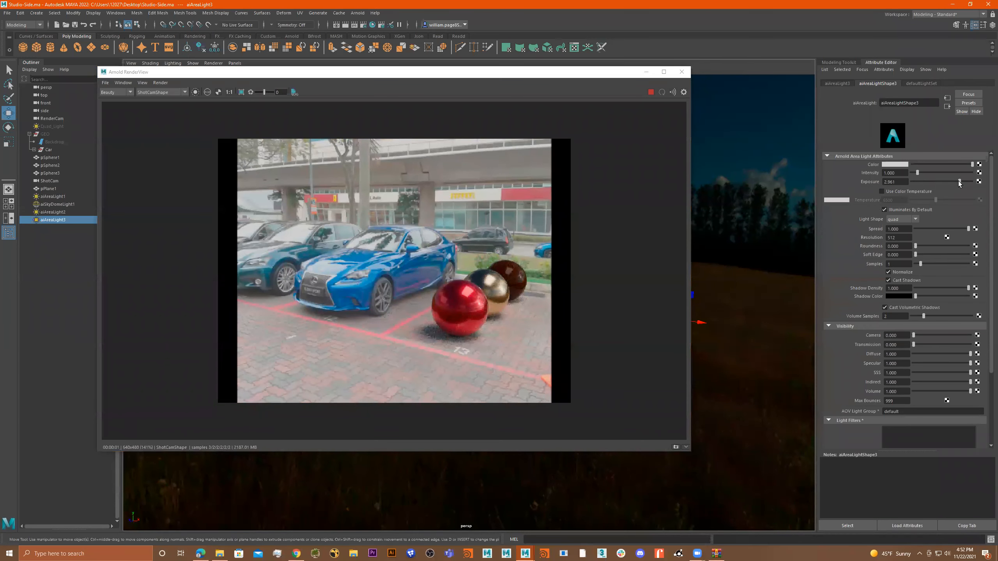
scroll(467, 297, "up", 2)
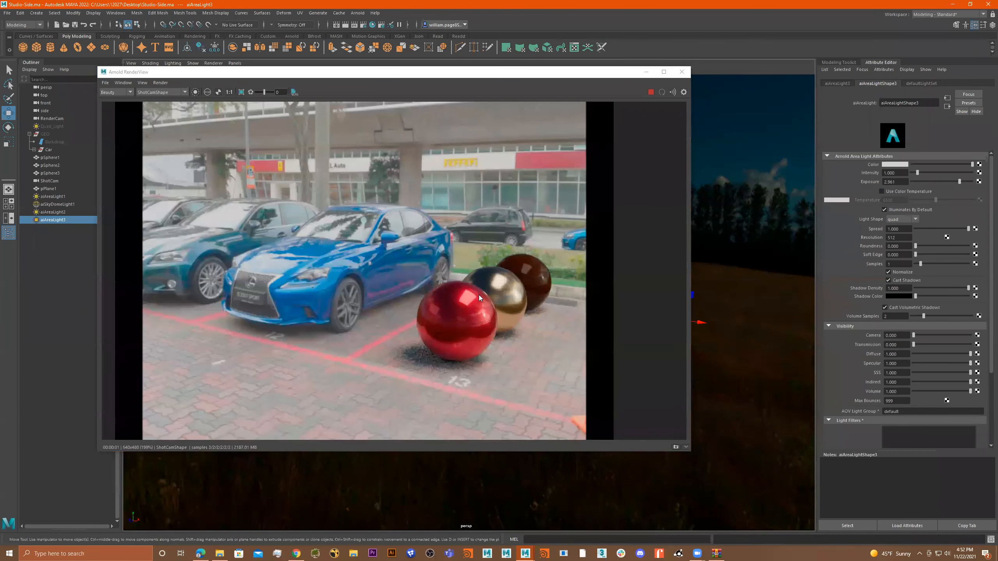
scroll(479, 299, "down", 2)
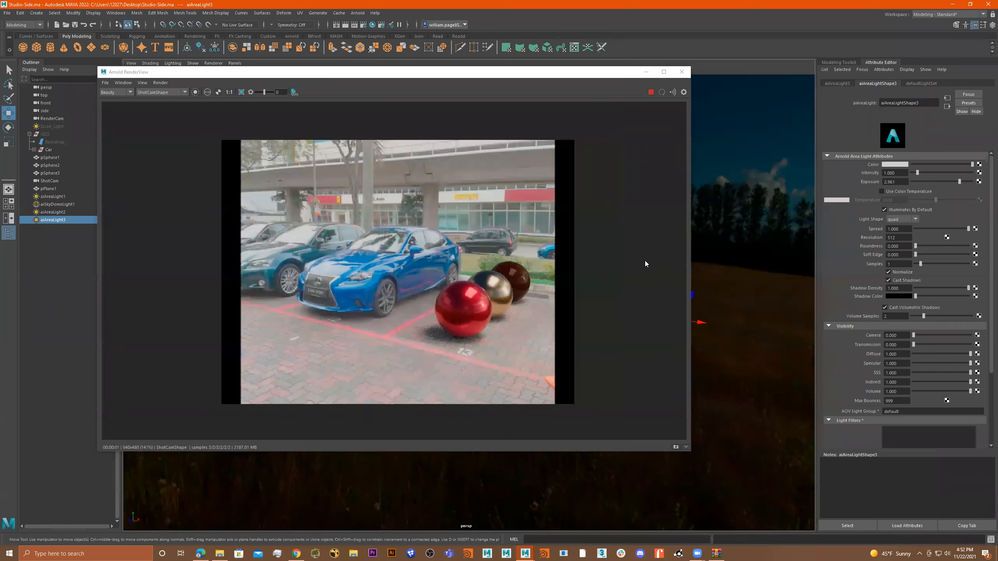
scroll(503, 293, "down", 1)
scroll(511, 295, "up", 1)
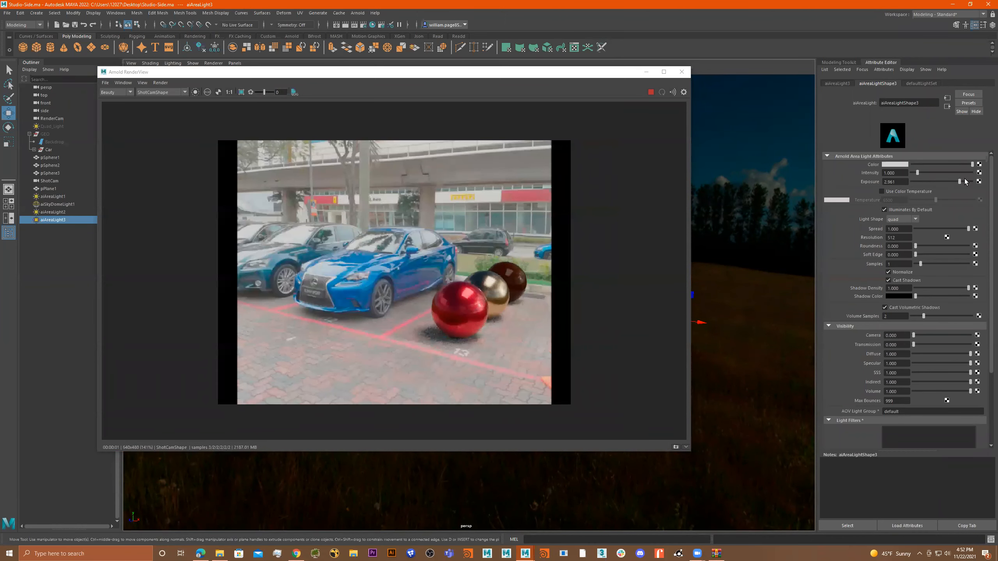
Set the third area light's exposure to 15, stop the render, and move the render window aside.
left_click_drag(964, 181, 968, 181)
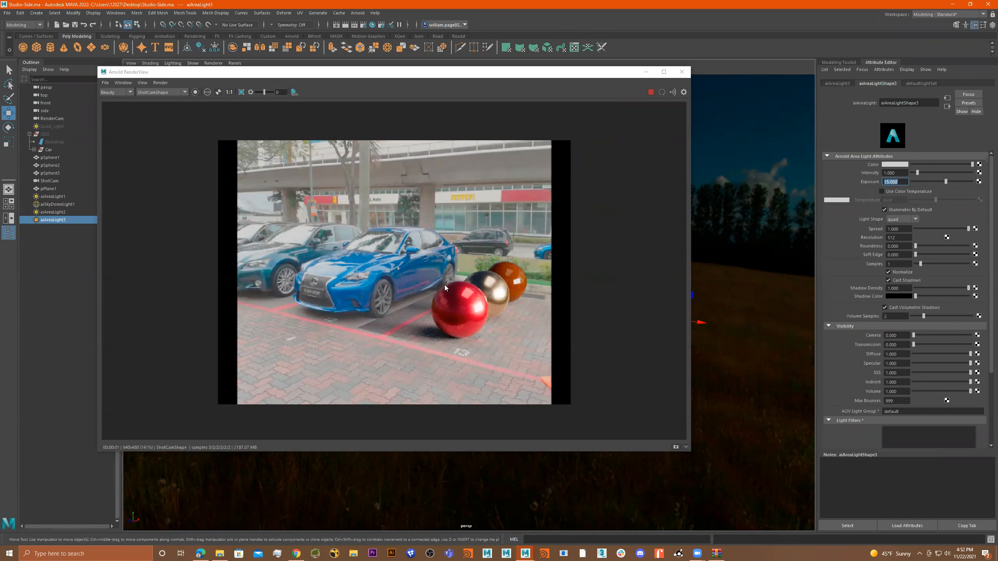
left_click(650, 92)
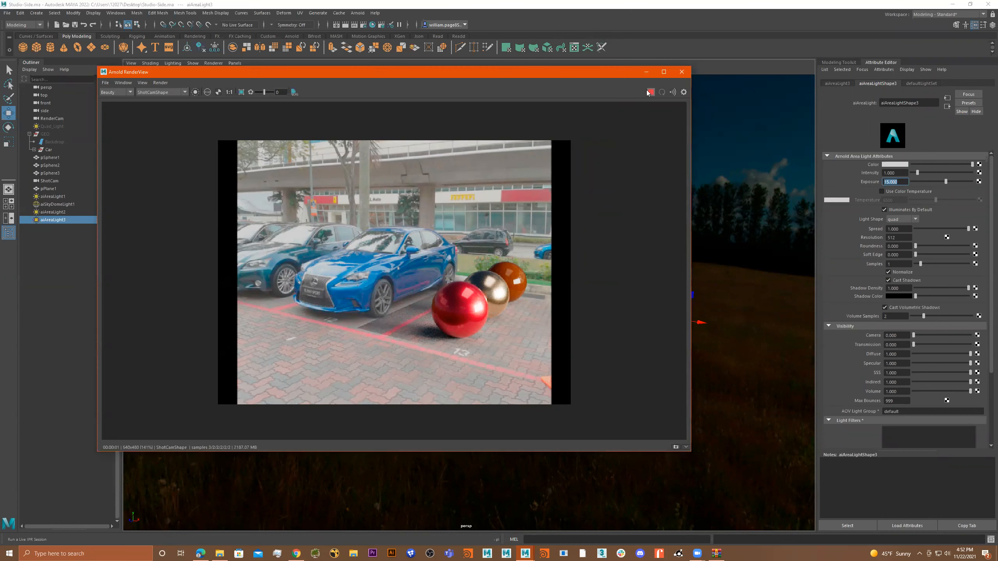
left_click_drag(625, 72, 760, 95)
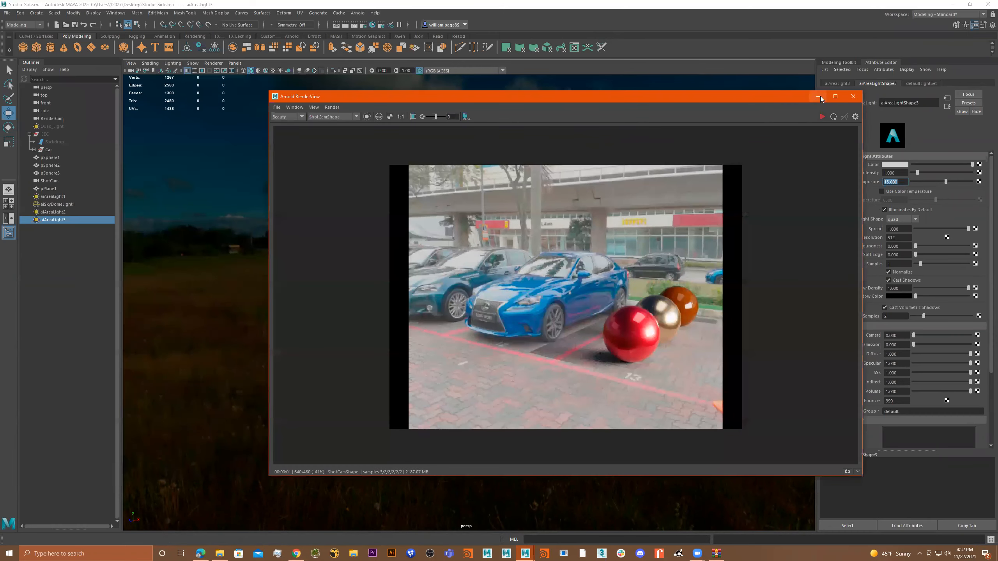
Minimize the render window and scale up the shadow matte ground plane beneath the spheres.
left_click(819, 97)
left_click(519, 349)
key("r")
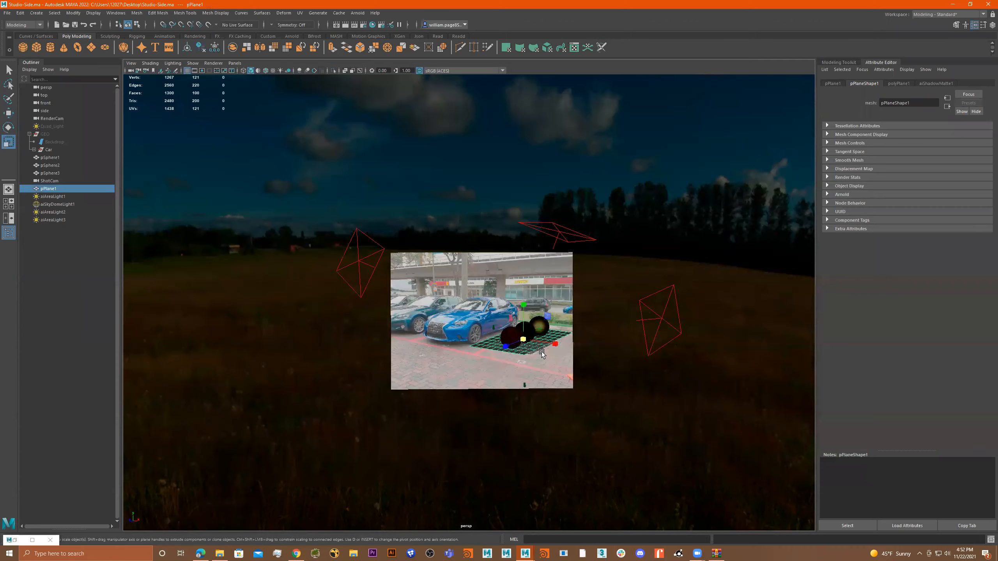
scroll(656, 357, "up", 5)
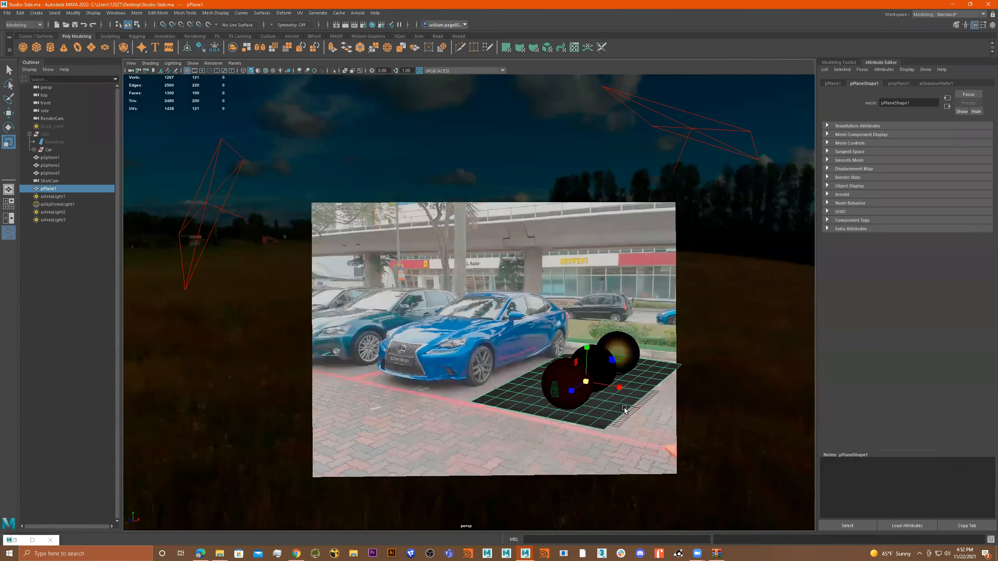
left_click_drag(625, 410, 656, 432, "alt")
left_click_drag(592, 344, 512, 260)
Keep the viewport on the persp camera and start a new Arnold render of the scene.
left_click(235, 63)
mouse_move(275, 71)
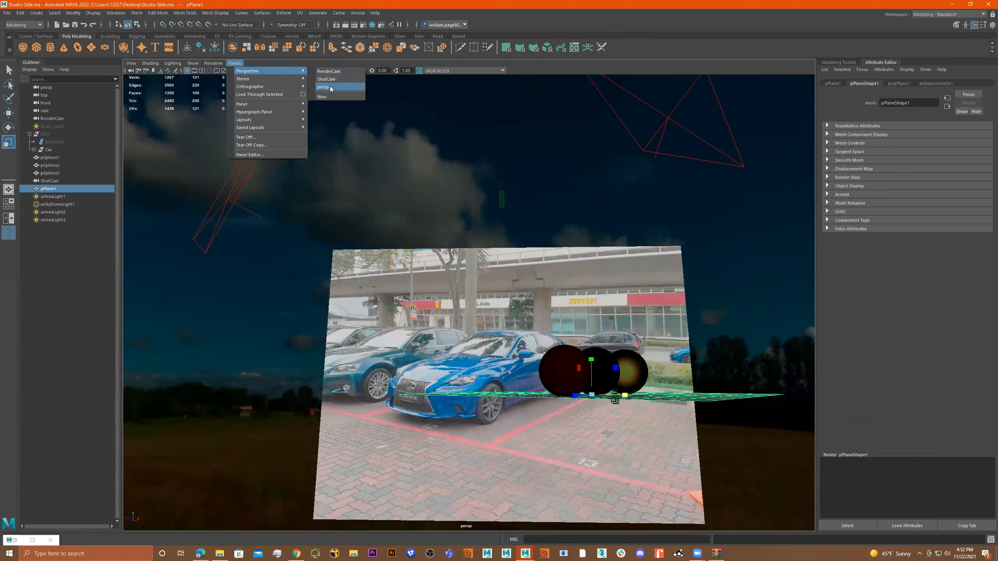
left_click(323, 87)
left_click(357, 15)
left_click(368, 27)
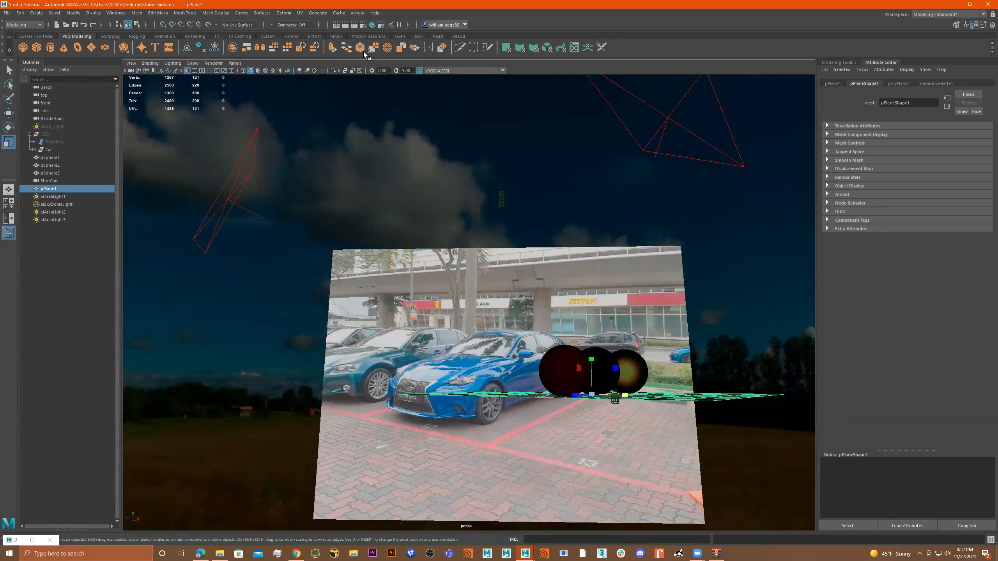
left_click(356, 13)
left_click(380, 45)
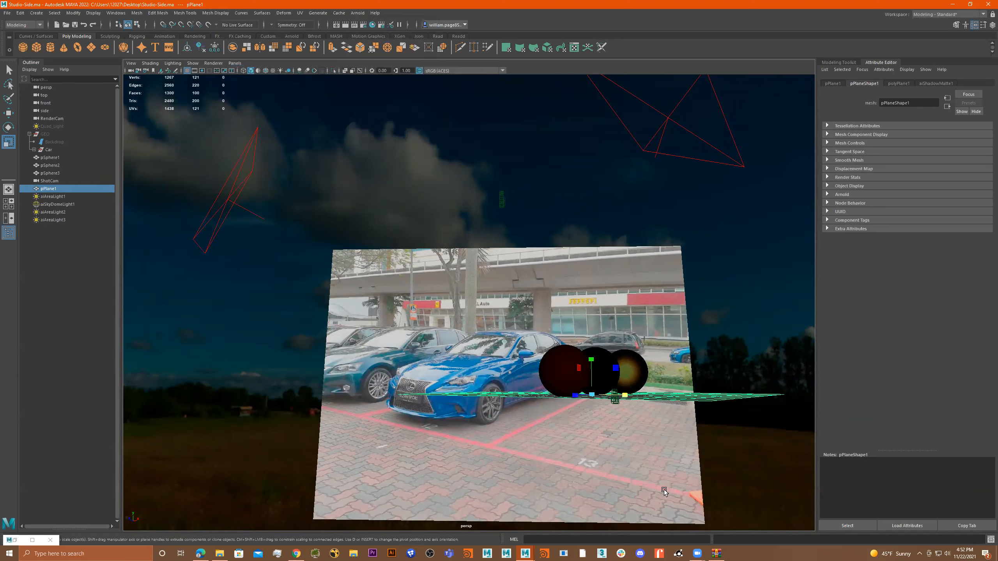
Bring the Arnold RenderView window back at reduced size and move it clear of the light attributes.
left_click(526, 551)
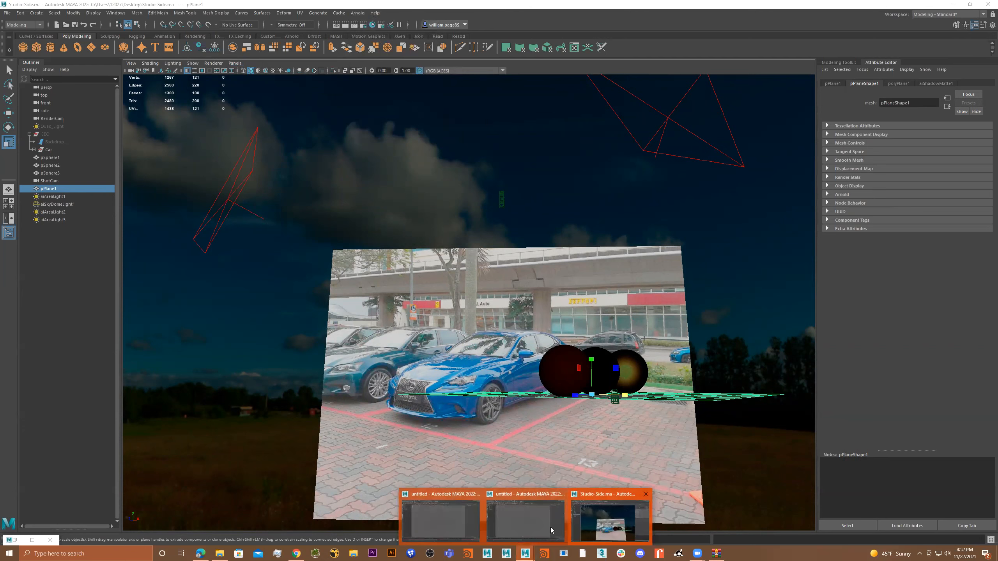
left_click(607, 528)
mouse_move(523, 553)
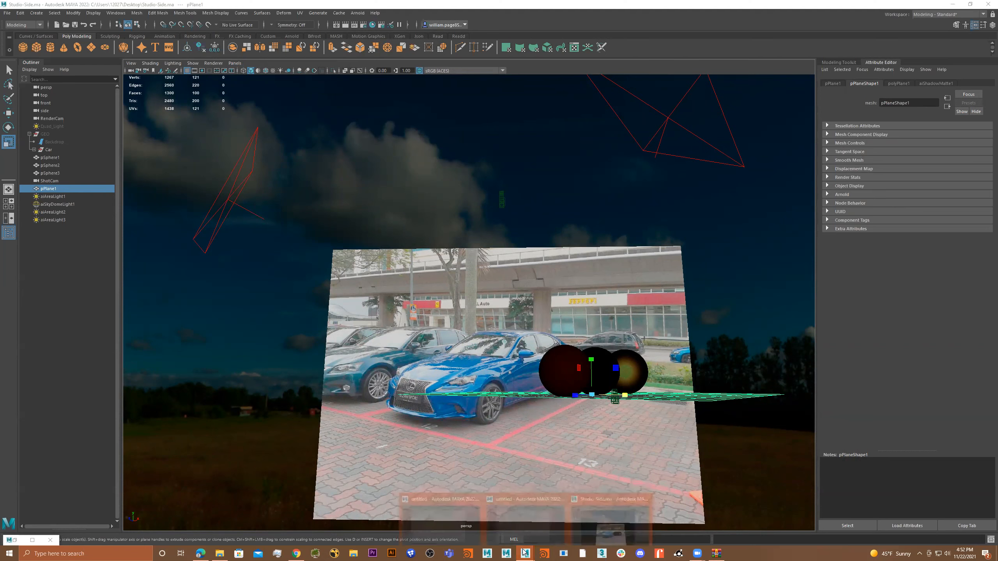
left_click(446, 518)
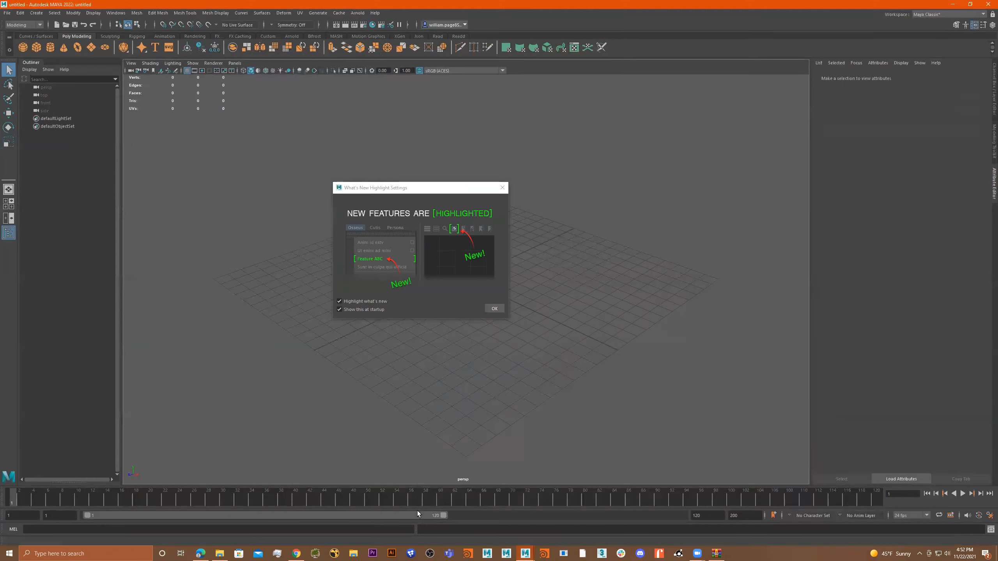
left_click(951, 5)
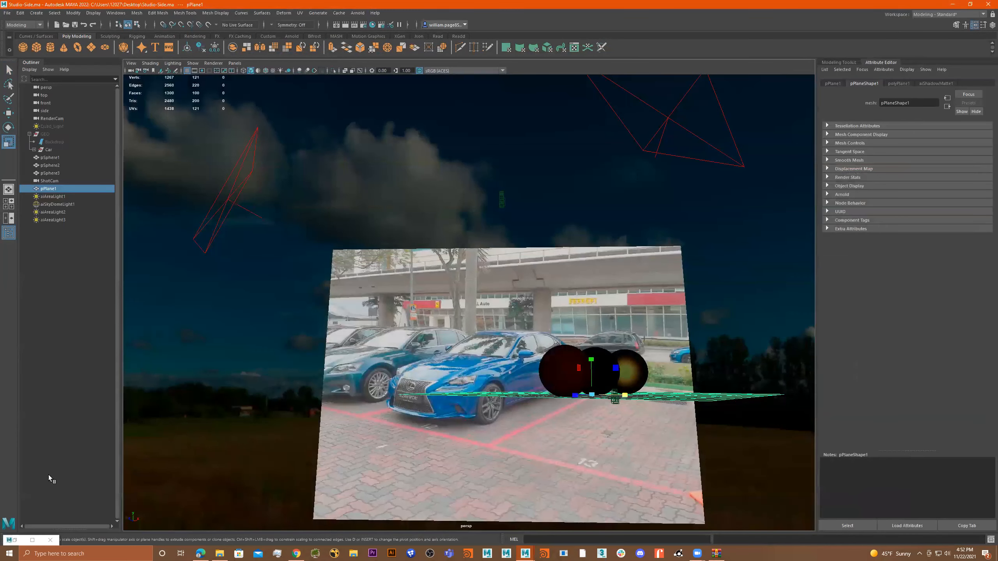
left_click(36, 542)
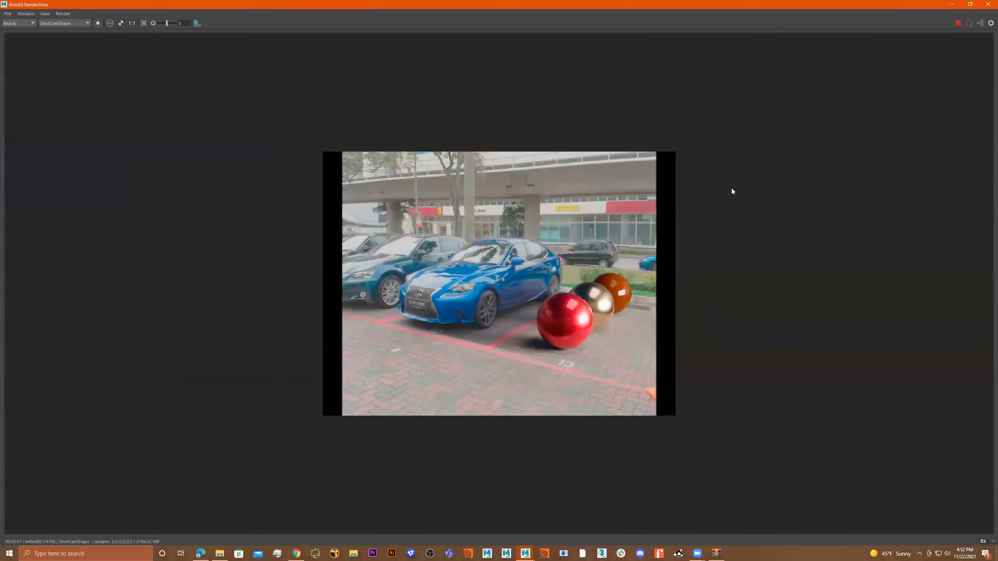
left_click(969, 4)
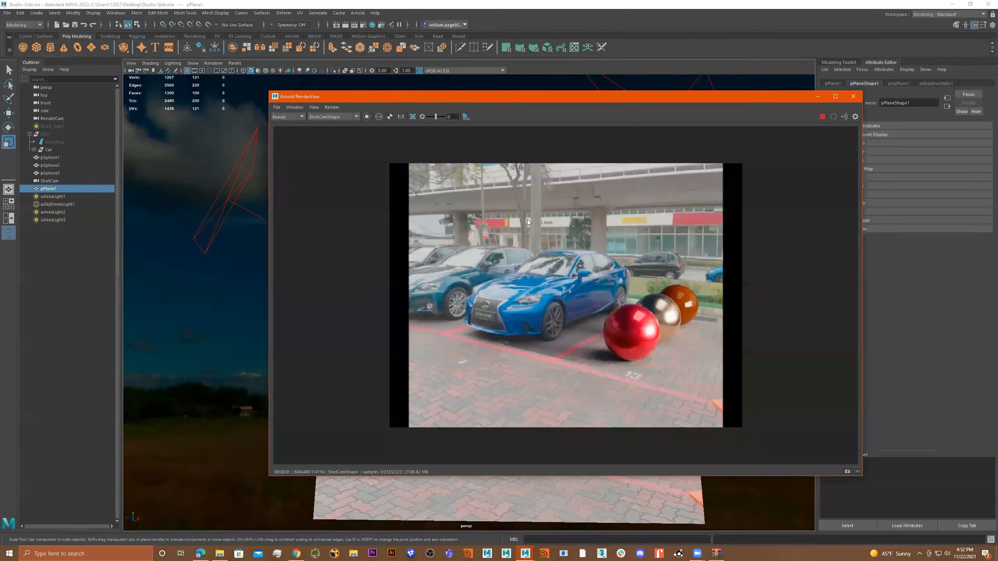
left_click_drag(673, 94, 462, 100)
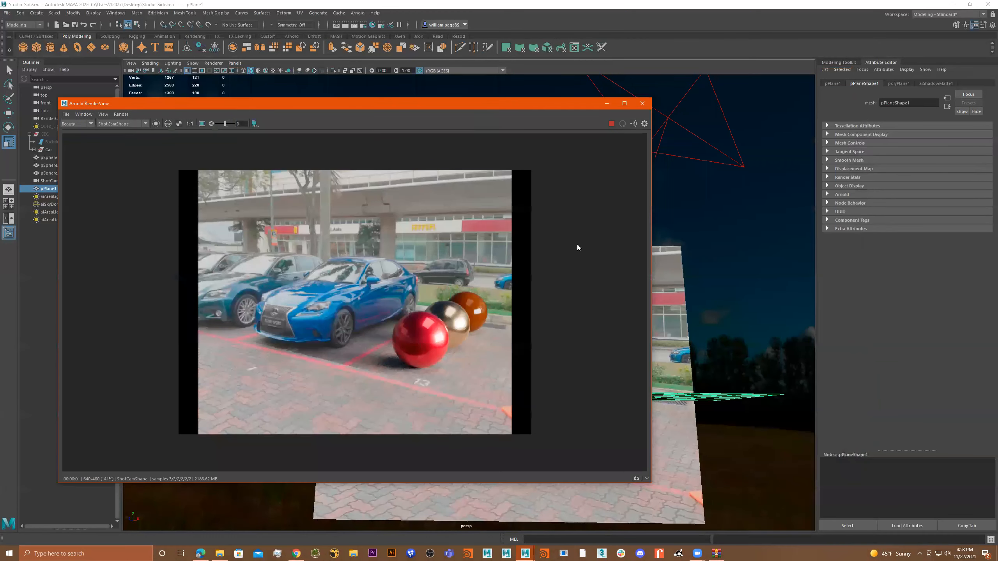
Lower the third area light's exposure to about 9.507 and check the updated render.
left_click(48, 219)
mouse_move(936, 181)
left_mouse_down()
mouse_move(944, 180)
mouse_move(934, 181)
left_mouse_up()
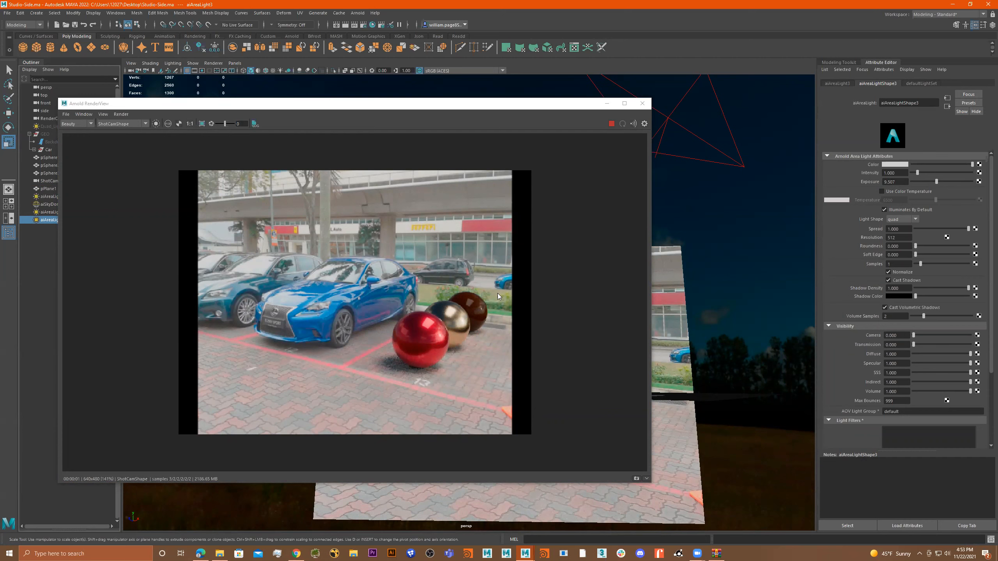
scroll(504, 335, "down", 5)
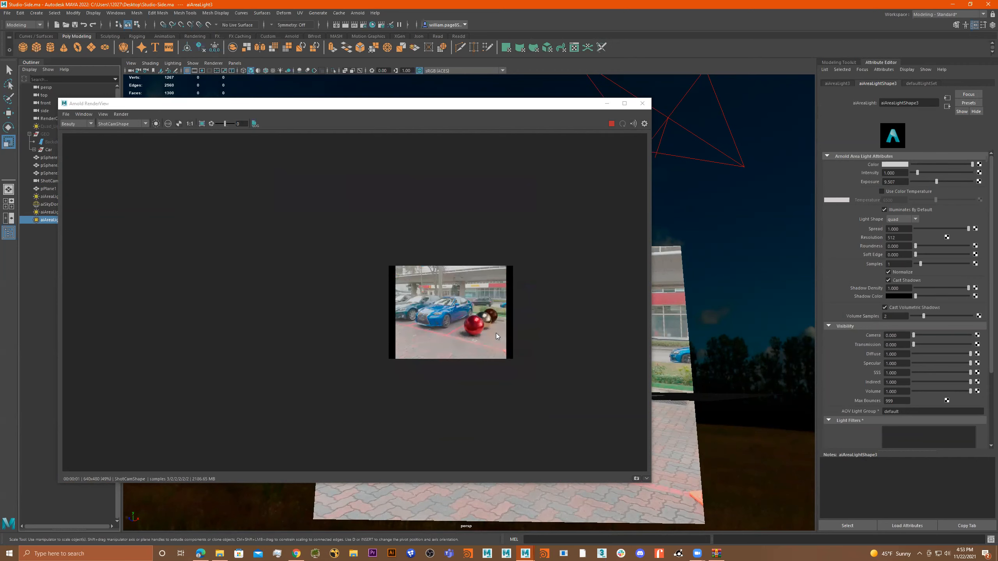
scroll(496, 333, "up", 5)
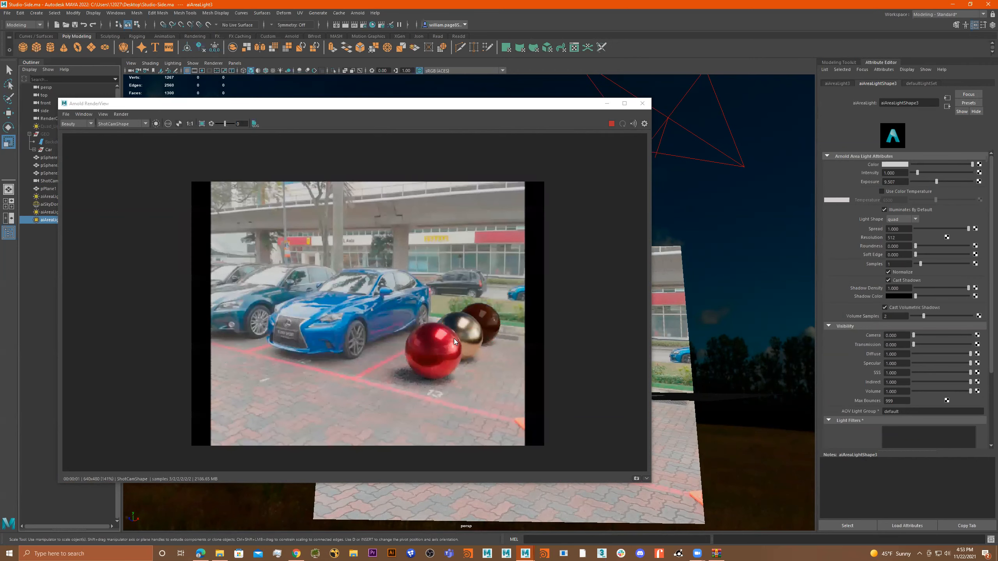
Examine the shading, reflections and shadows of the red, metallic and brown spheres in the render.
left_click(437, 338)
left_click(448, 322)
left_click(479, 311)
left_click(443, 338)
left_click(461, 324)
left_click(480, 318)
left_click(458, 331)
left_click(437, 346)
left_click(465, 323)
left_click(486, 314)
left_click(467, 328)
left_click(449, 340)
left_click(451, 338)
left_click(456, 332)
left_click(431, 343)
left_click(431, 343)
left_click(460, 324)
left_click(475, 316)
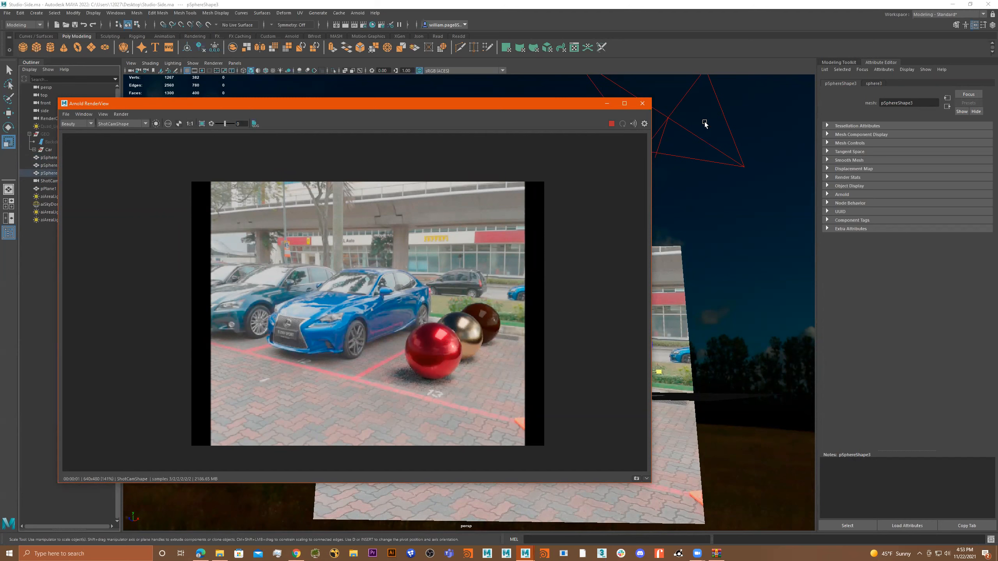
Stop the render and close its window, then shrink the Maya window to expose the desktop.
left_click(611, 123)
left_click(642, 104)
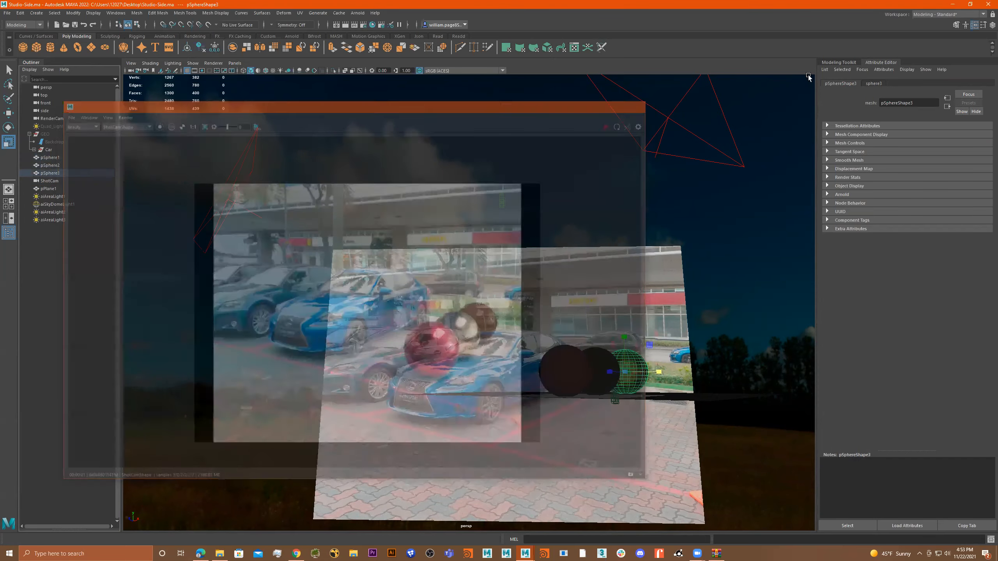
left_click(970, 4)
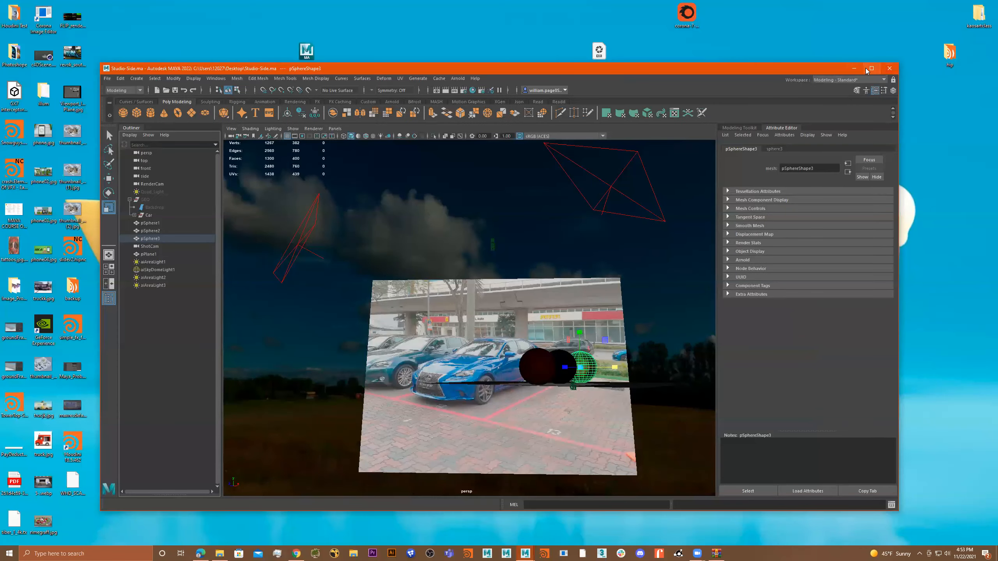